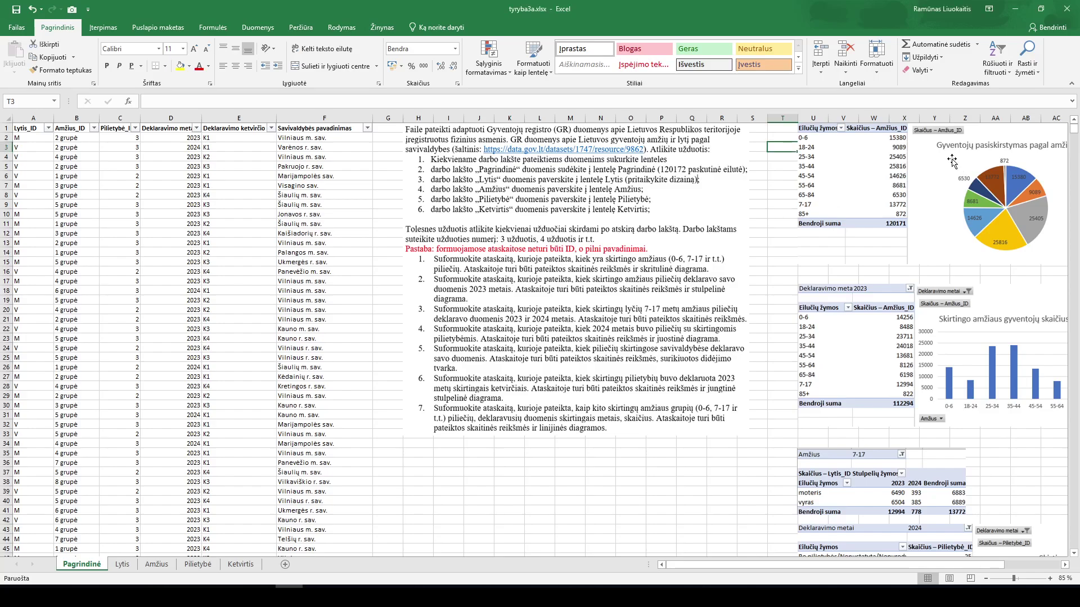
Move the pie-chart example picture slightly closer to the task text on the Pagrindinė sheet
drag(918, 162, 887, 164)
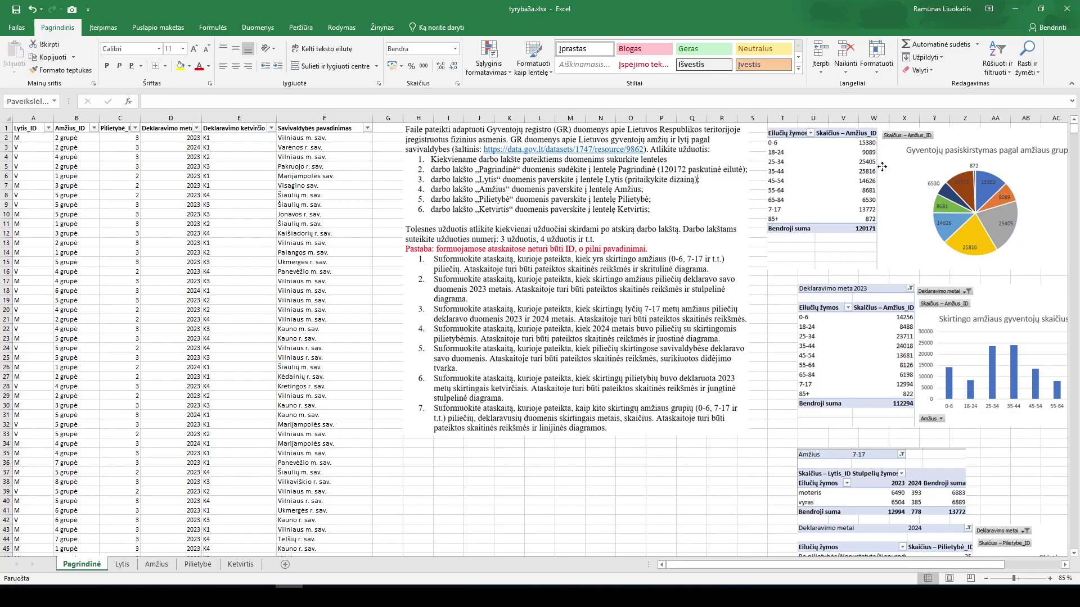
Convert the Pagrindinė sheet's data in A1:F120172 into a table with headers and name it Pagrindinė
click(28, 127)
key(ctrl+shift+Right)
key(ctrl+shift+Down)
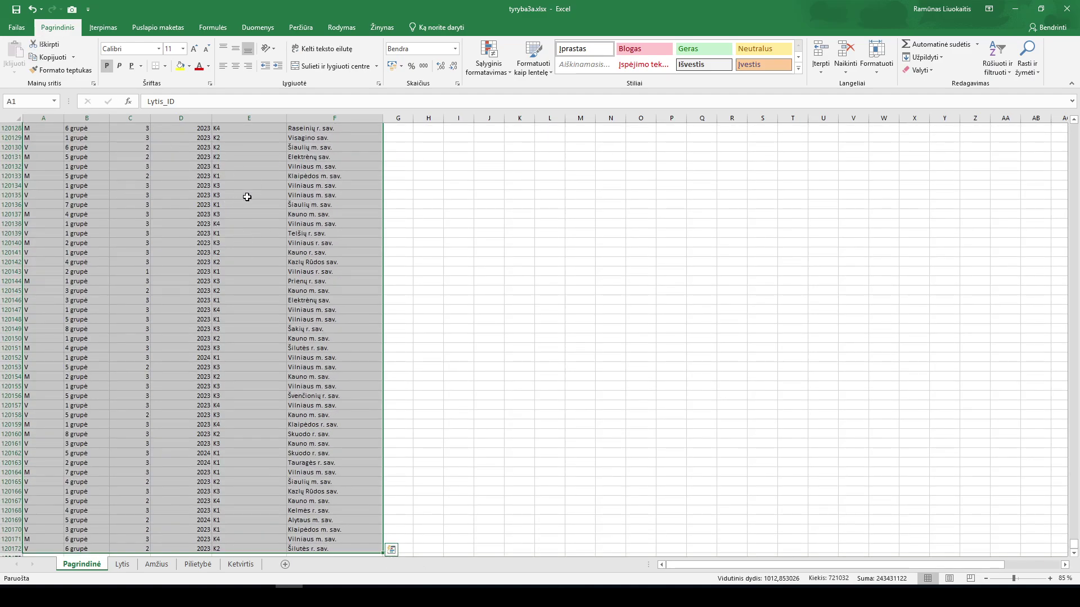
click(103, 27)
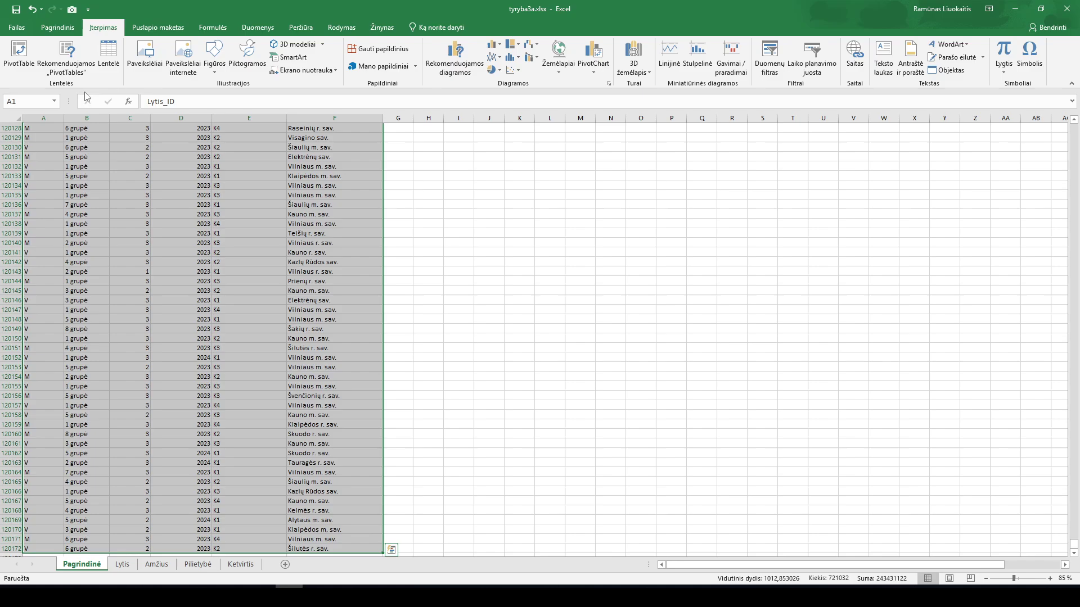
click(109, 56)
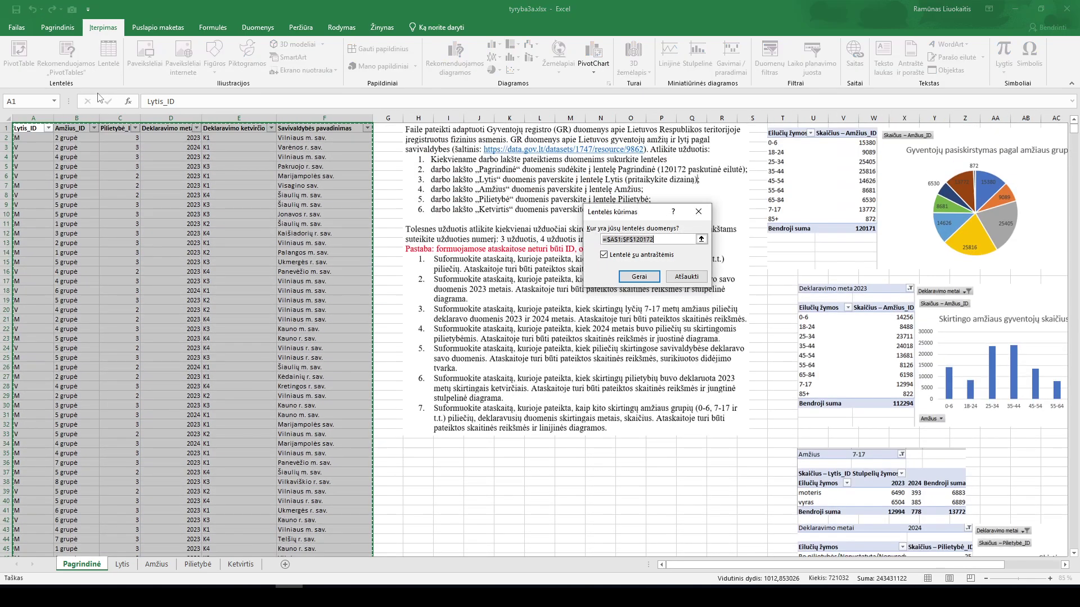
key(Return)
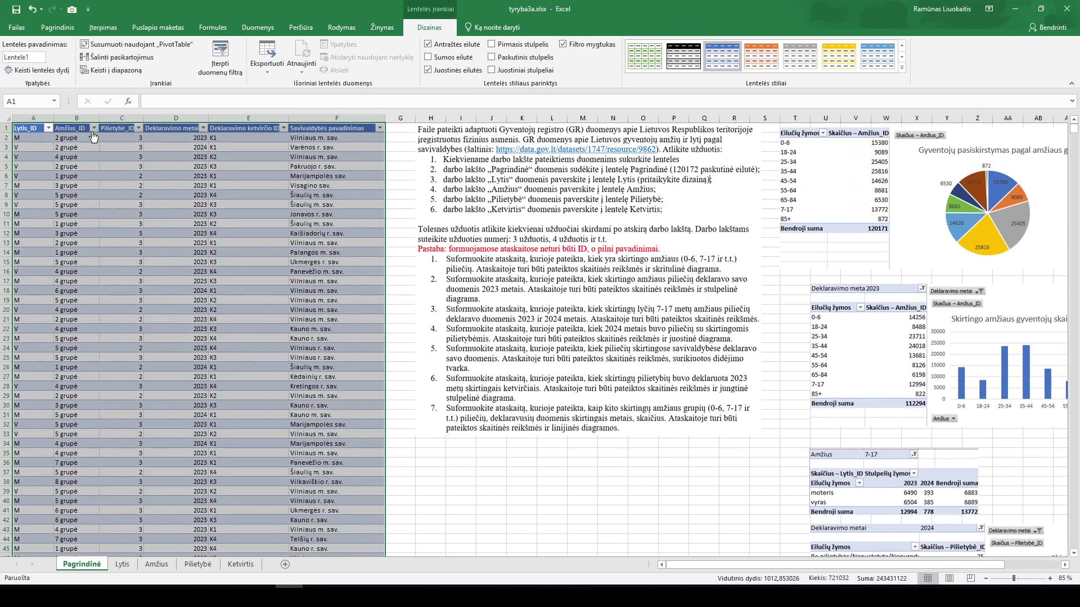
click(4, 57)
text(Pagrindinė)
Convert A1:B3 on the Lytis sheet into a table with headers and name it Lytis
click(122, 564)
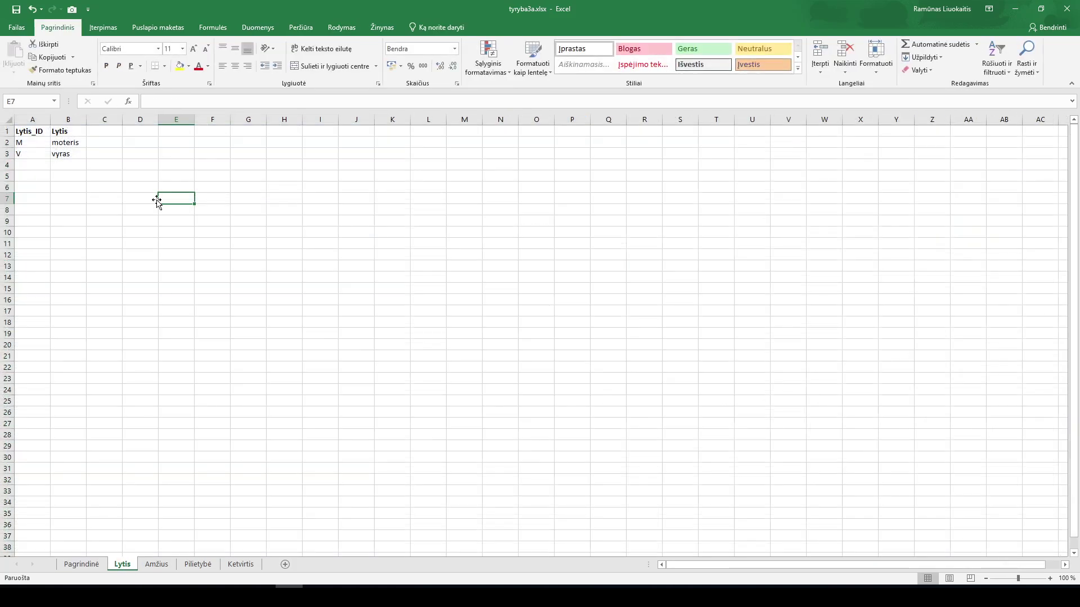
drag(49, 128, 63, 152)
click(103, 27)
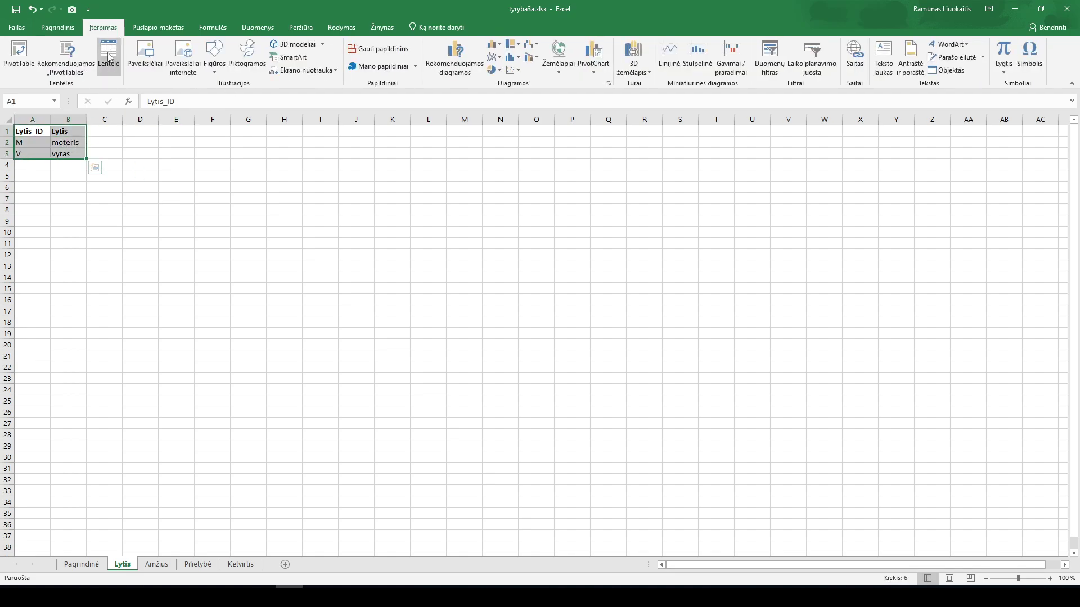
click(109, 55)
click(638, 277)
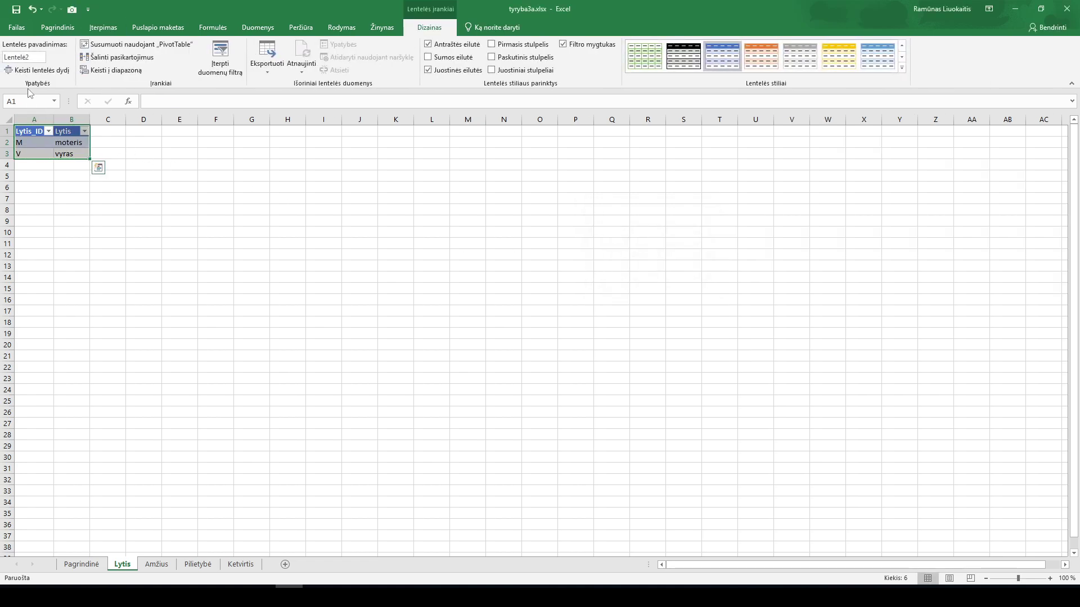
click(28, 57)
text(Lyti)
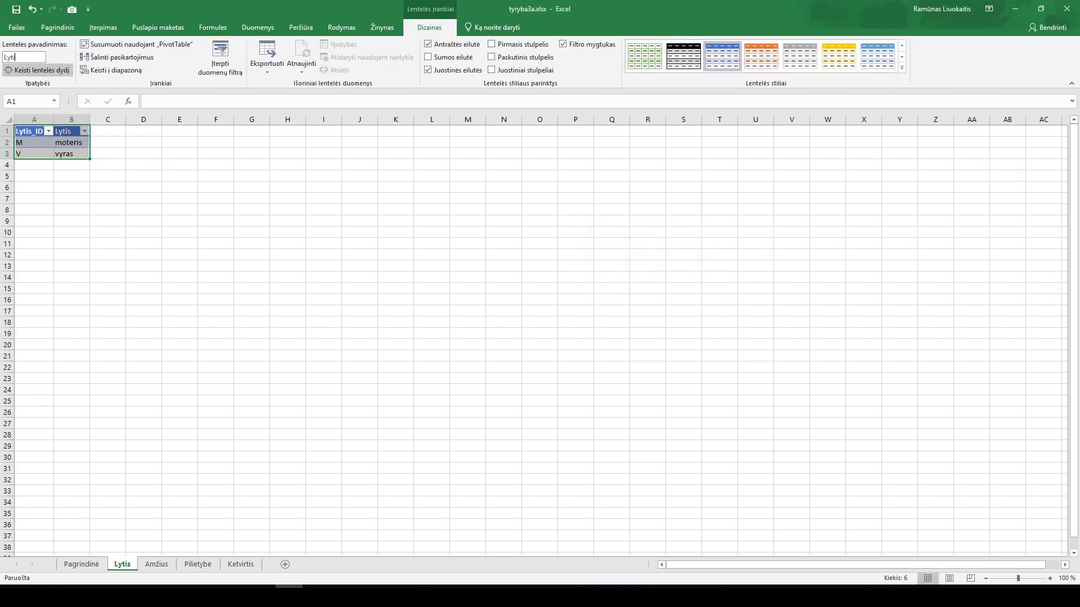
text(s)
key(Return)
Convert A1:B10 on the Amžius sheet into a table with headers and name it Amžius
click(157, 564)
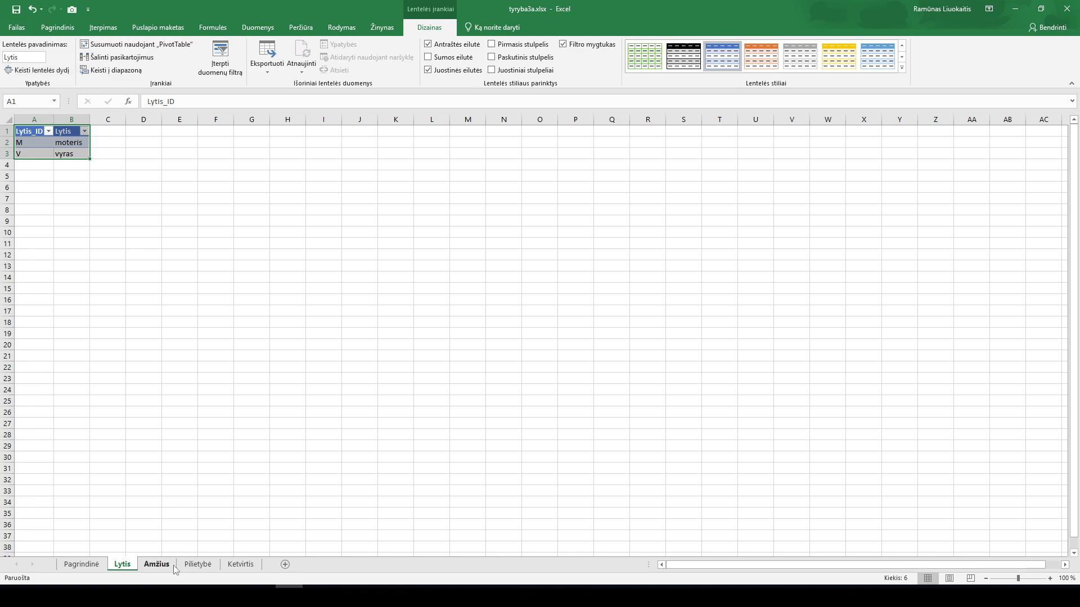
drag(33, 131, 71, 228)
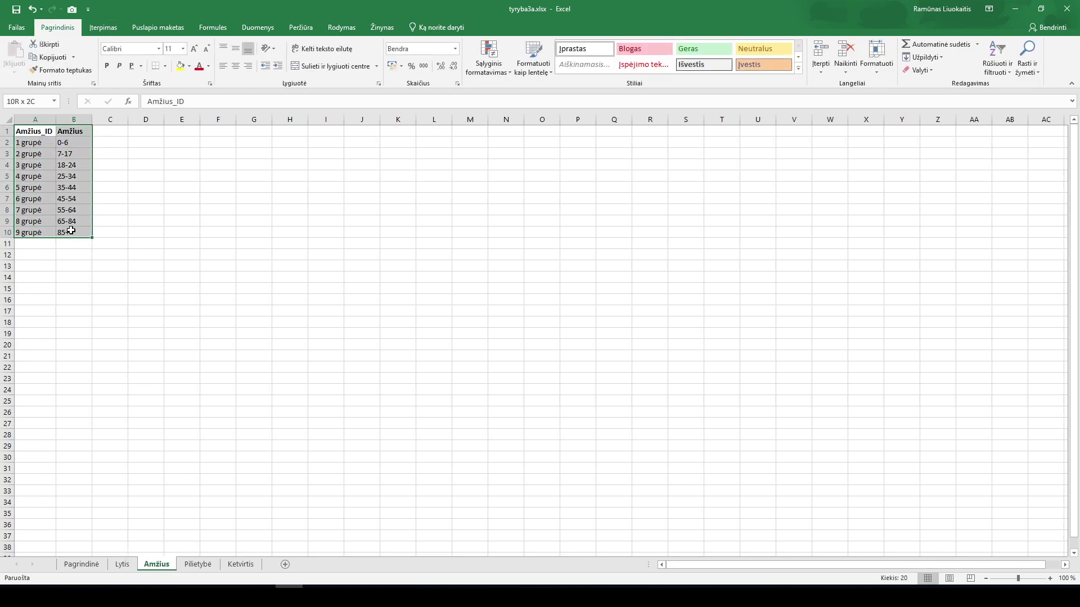
click(103, 27)
click(109, 56)
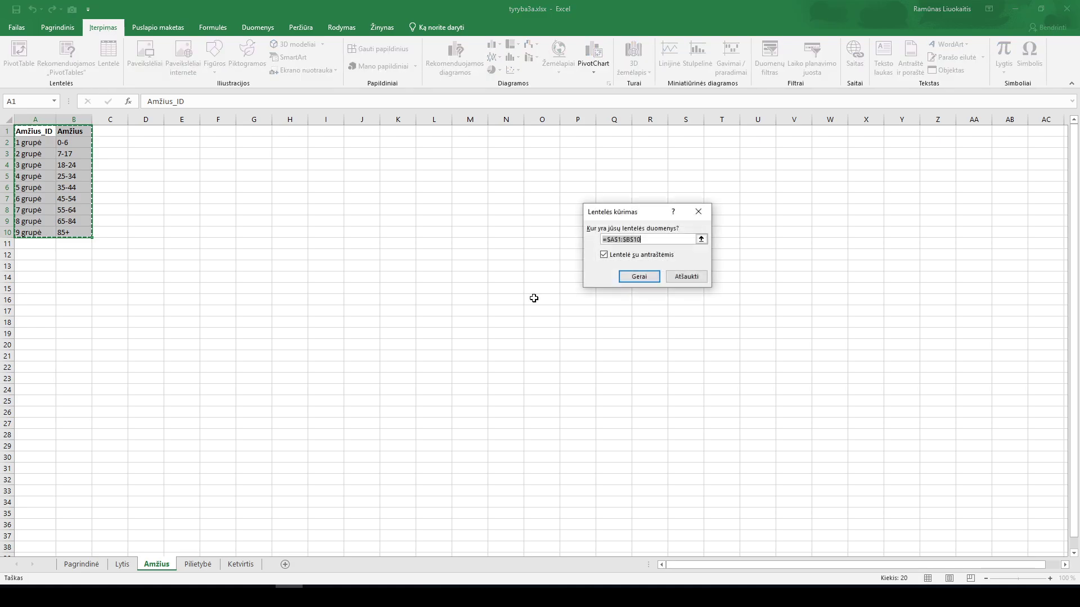
click(648, 282)
click(41, 58)
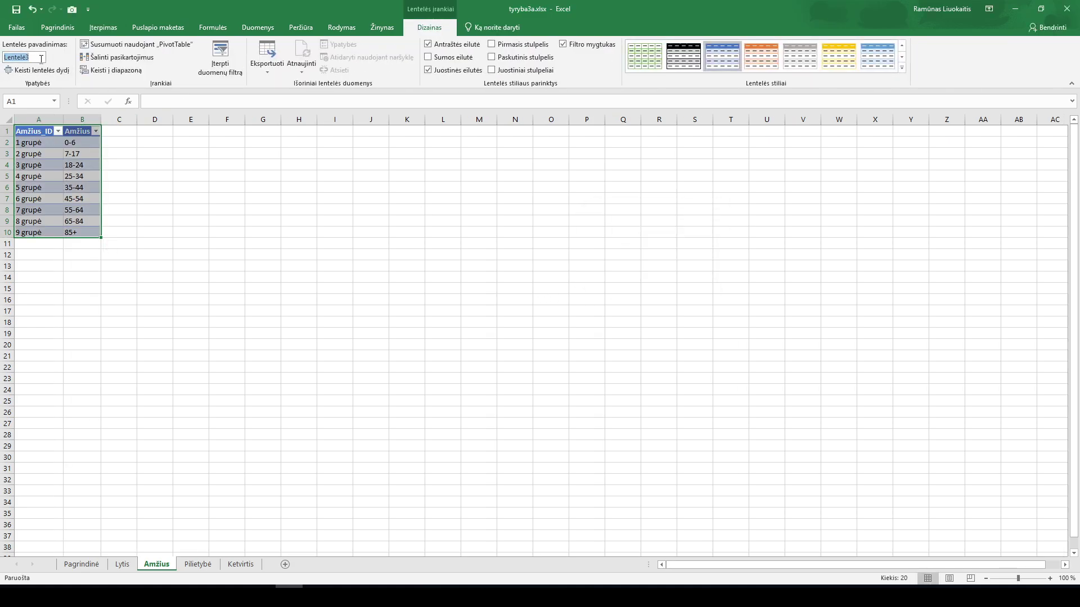
text(Amžius)
key(Return)
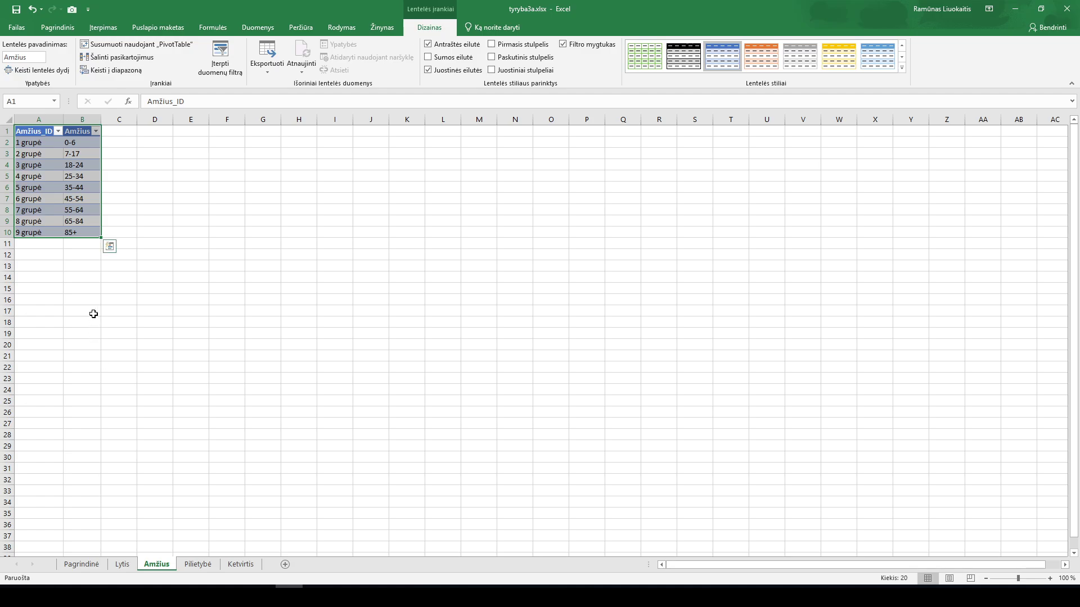
Examine the age example report and compare the ID codes in the Pagrindinė data with the Lytis and Amžius lookup tables
click(94, 569)
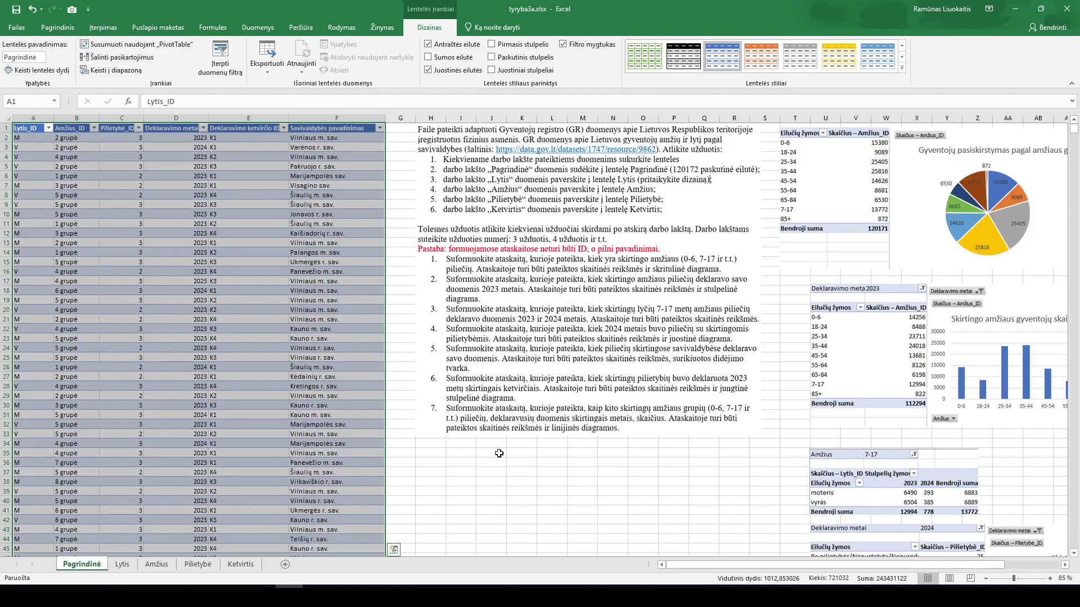
click(854, 177)
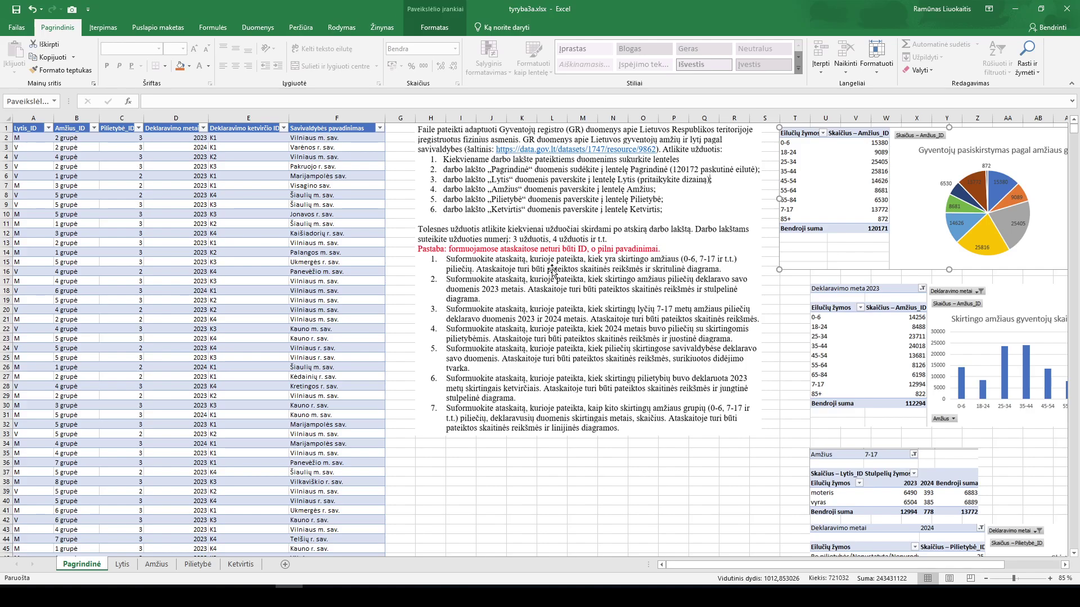
click(123, 565)
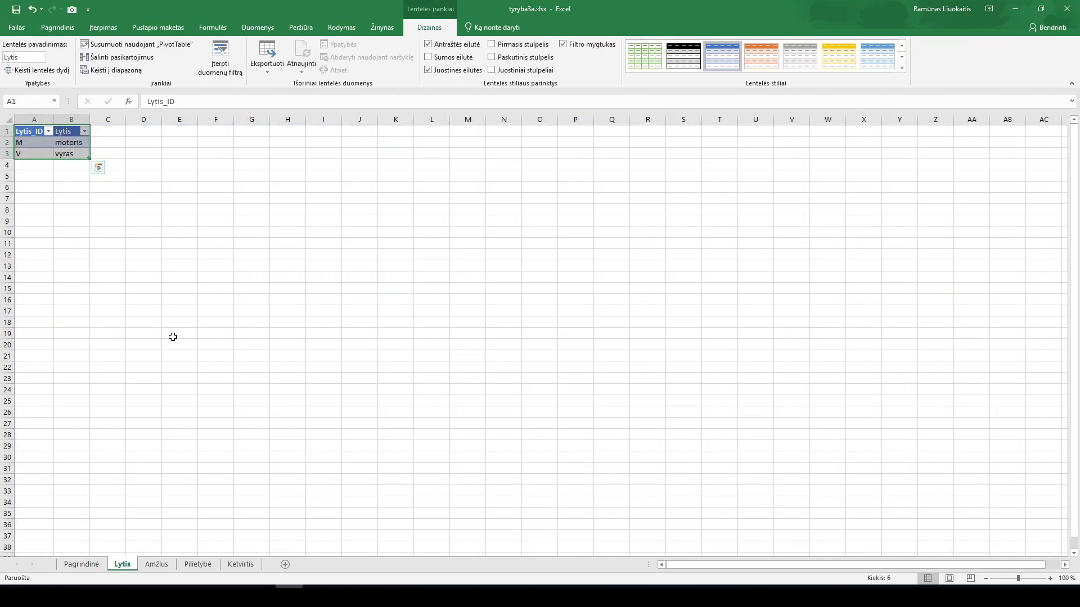
click(85, 564)
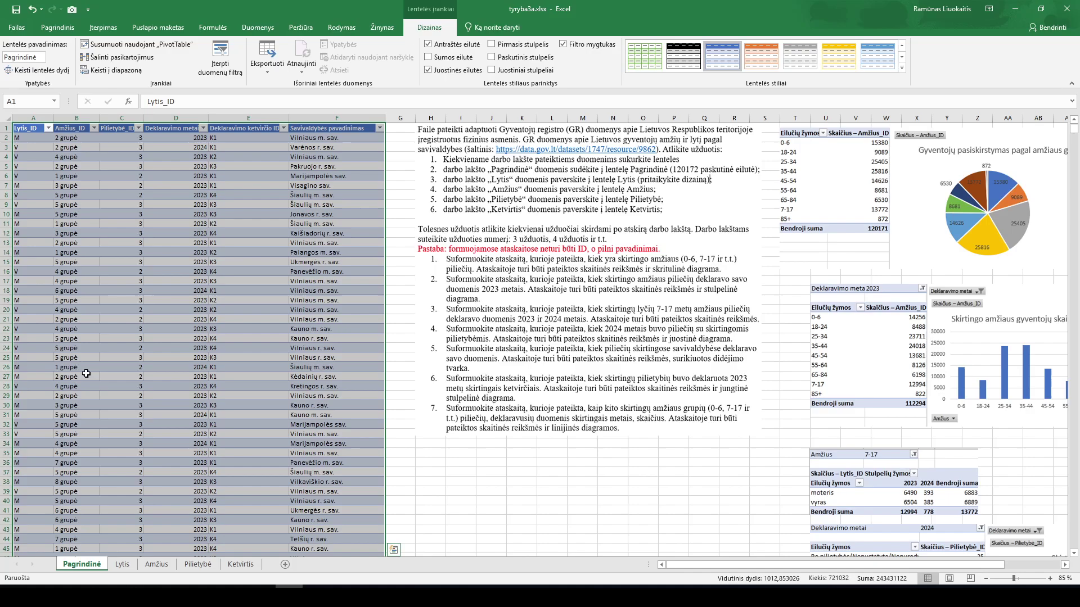
click(34, 148)
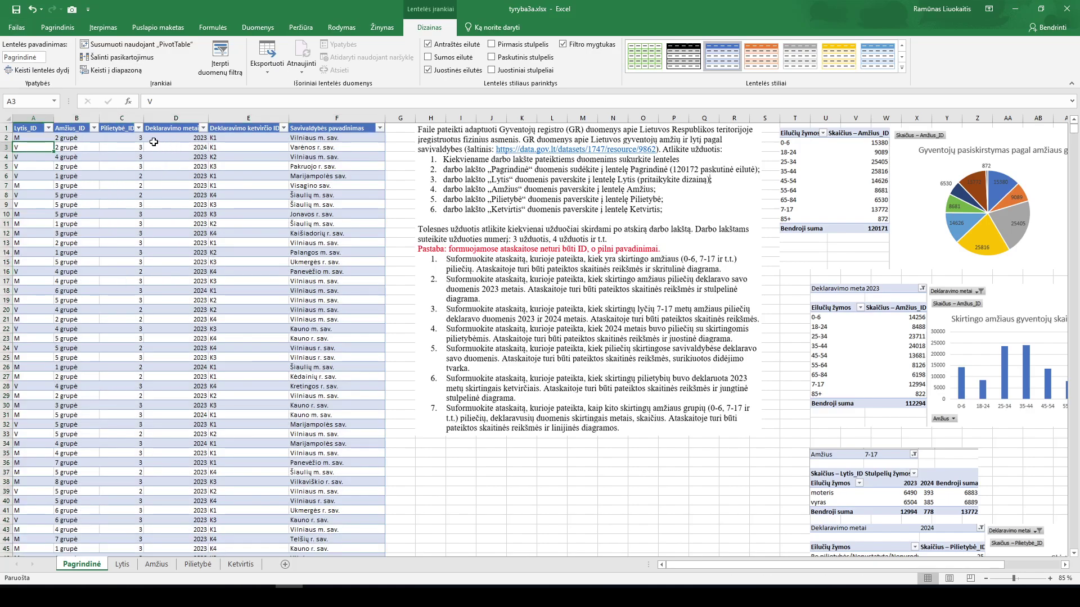
drag(90, 143, 75, 225)
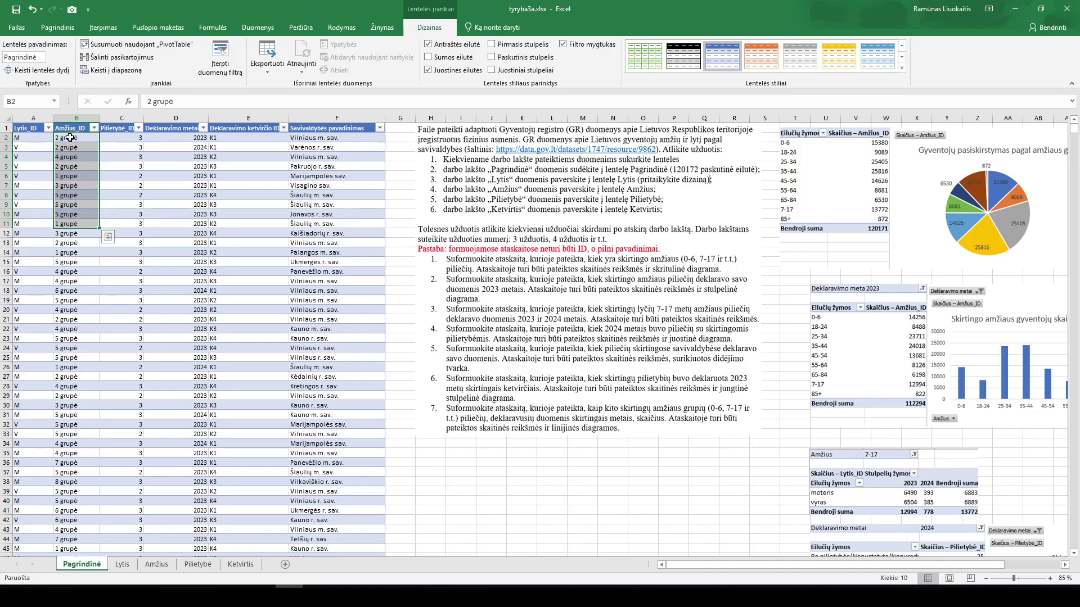
click(122, 565)
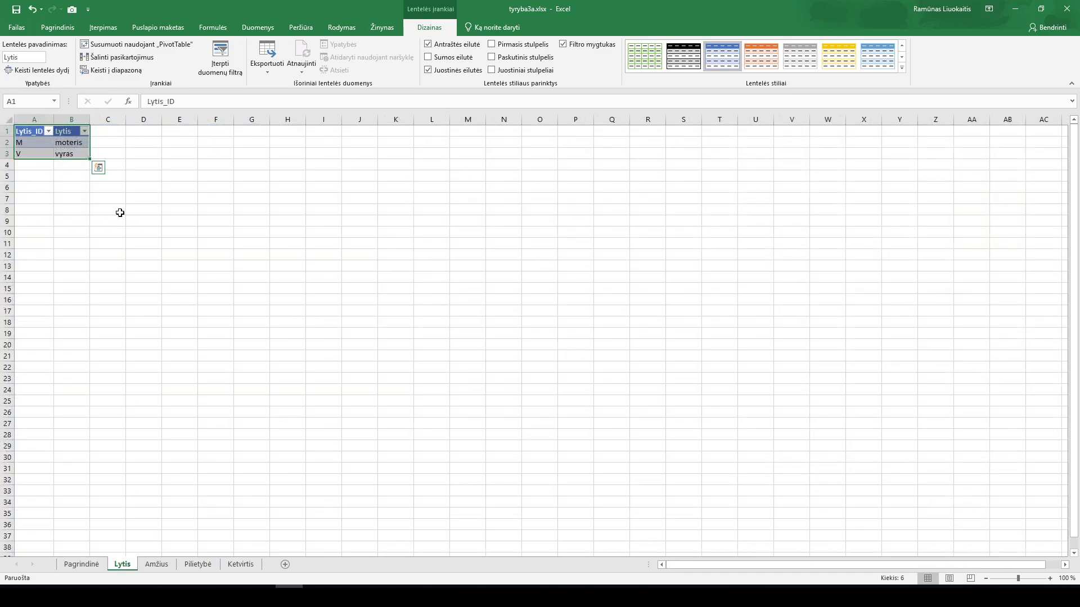
click(156, 564)
click(29, 145)
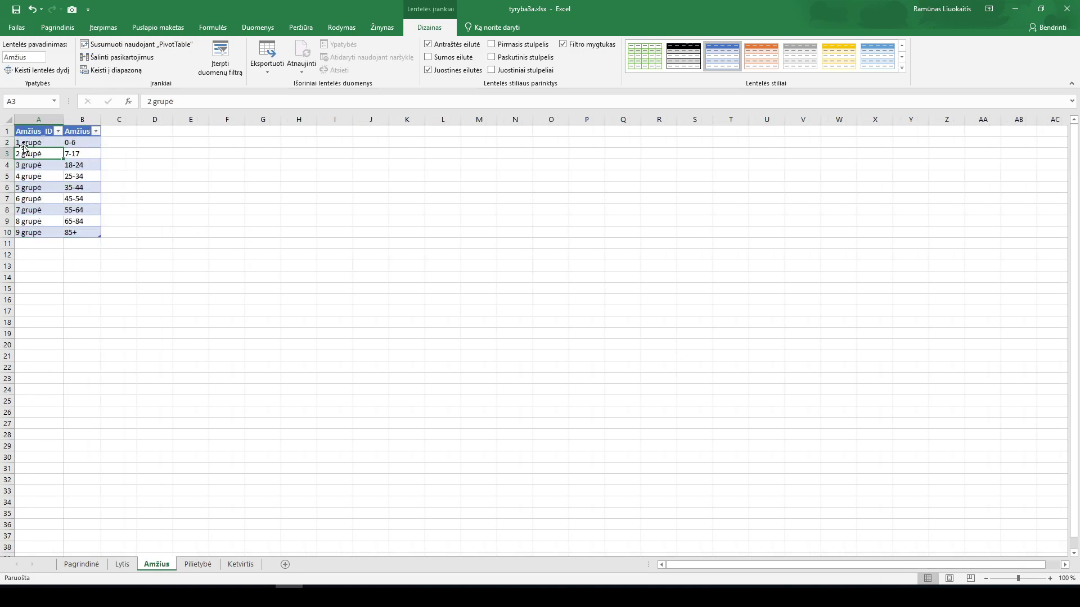
key(shift+space)
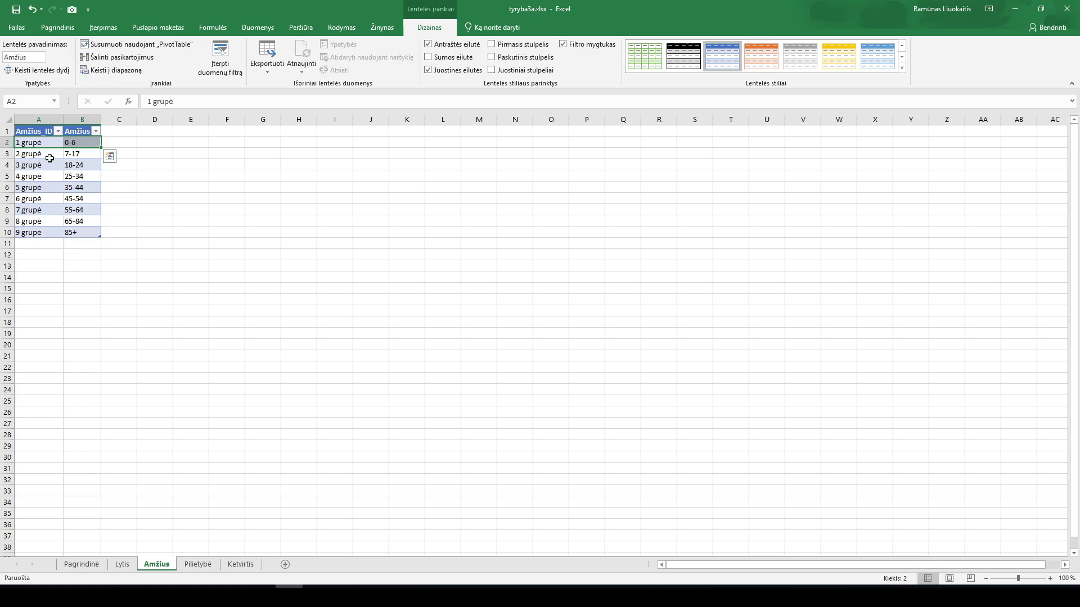
drag(32, 132, 28, 233)
click(80, 565)
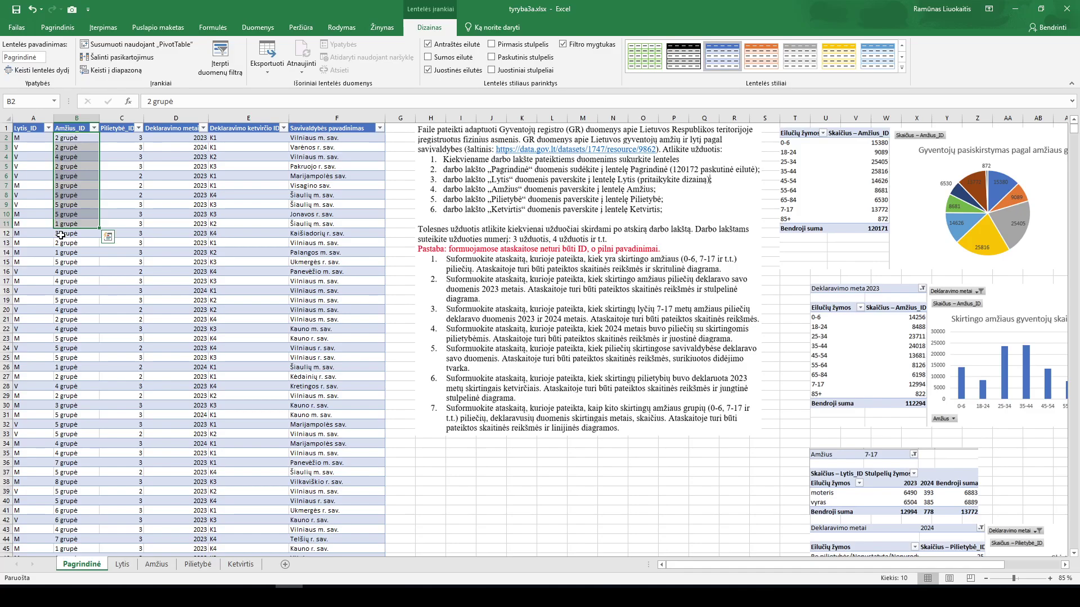
click(156, 565)
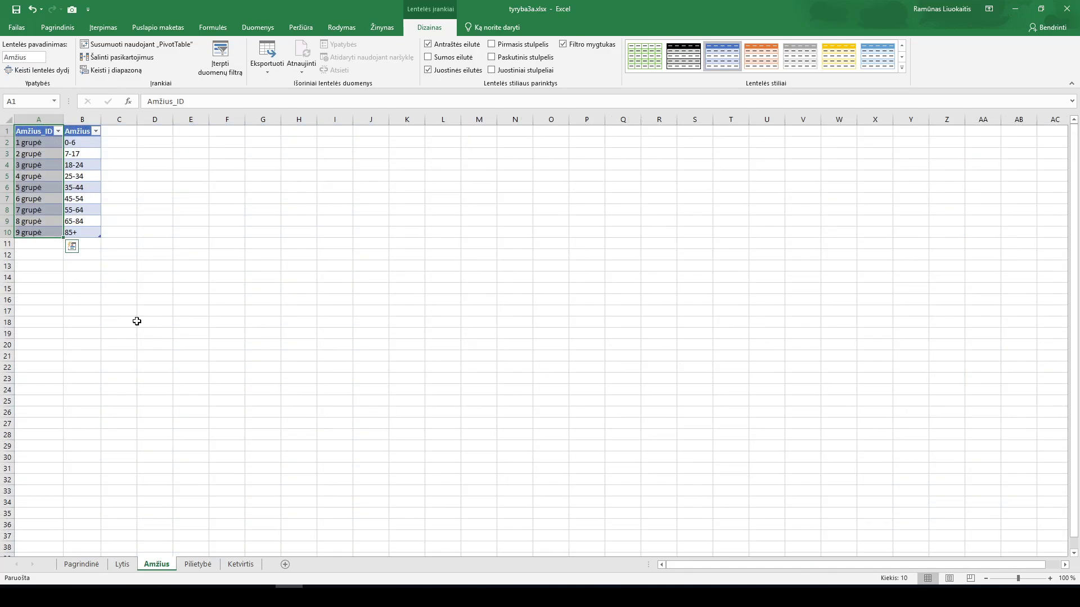
drag(74, 133, 84, 234)
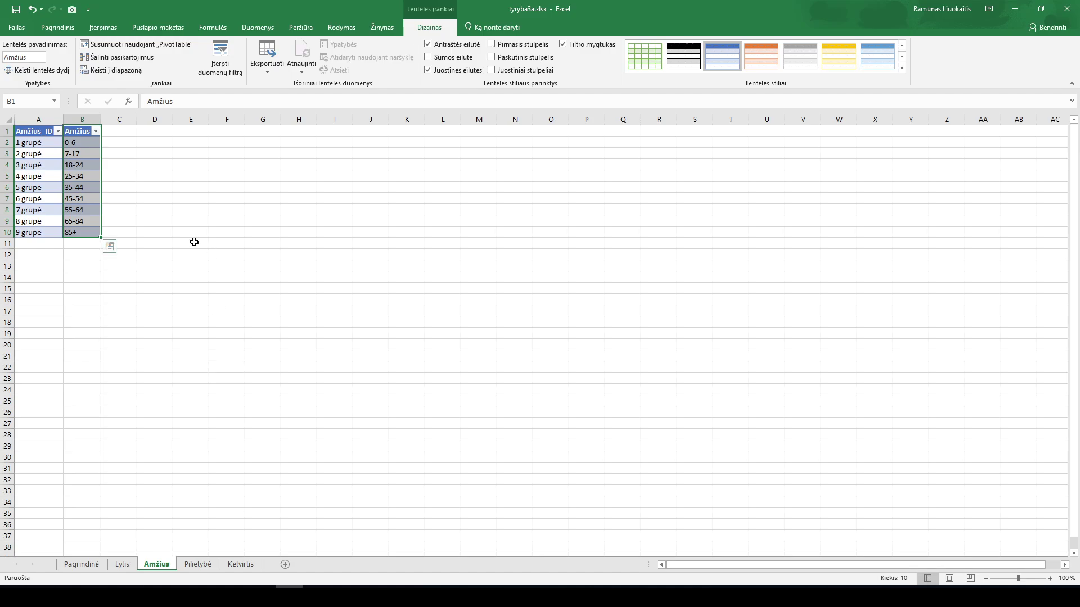
click(130, 154)
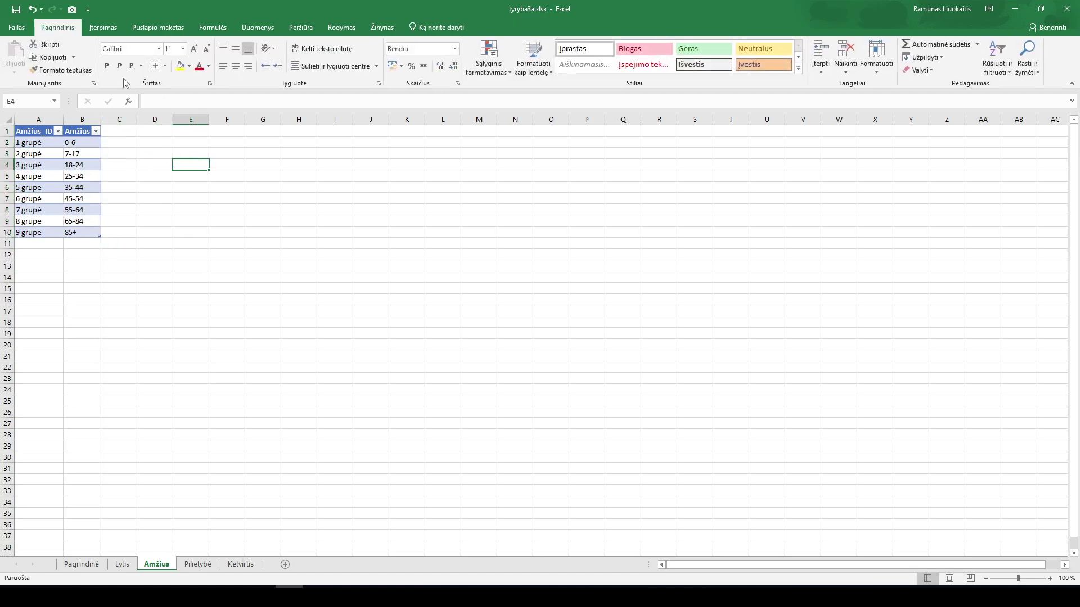
Create a PivotTable from the Amžius table on a new worksheet, and extend it into a new multi-table PivotTable using the data model
drag(29, 132, 83, 232)
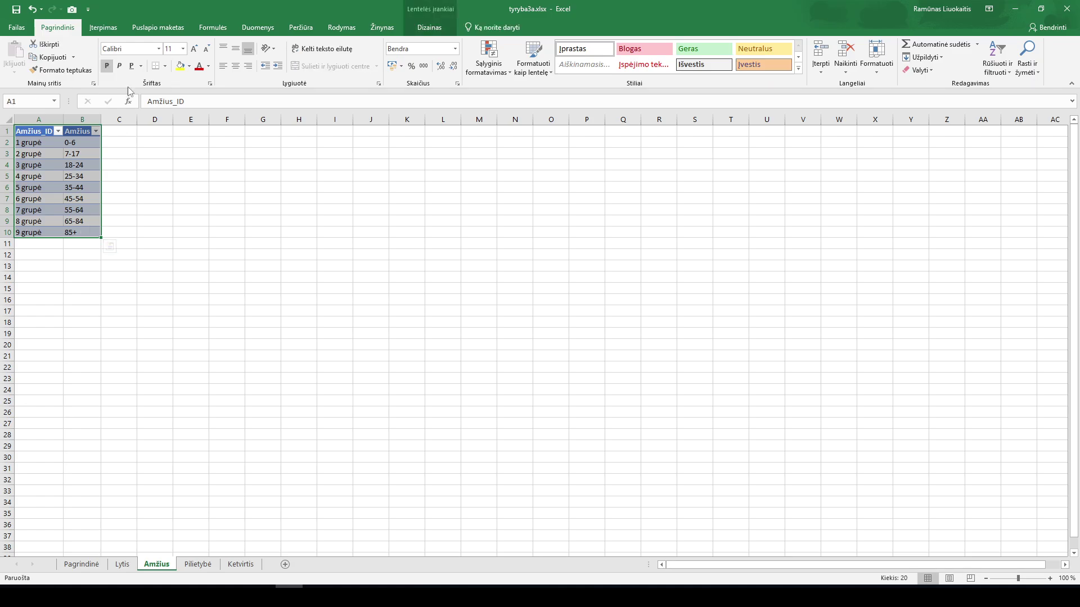
click(103, 27)
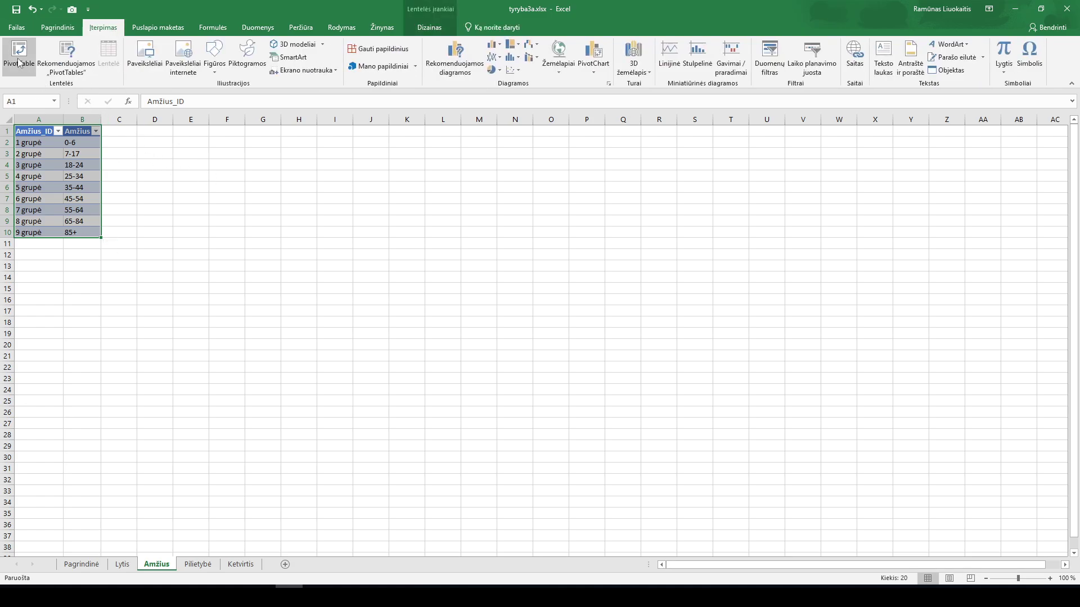
click(19, 54)
click(701, 334)
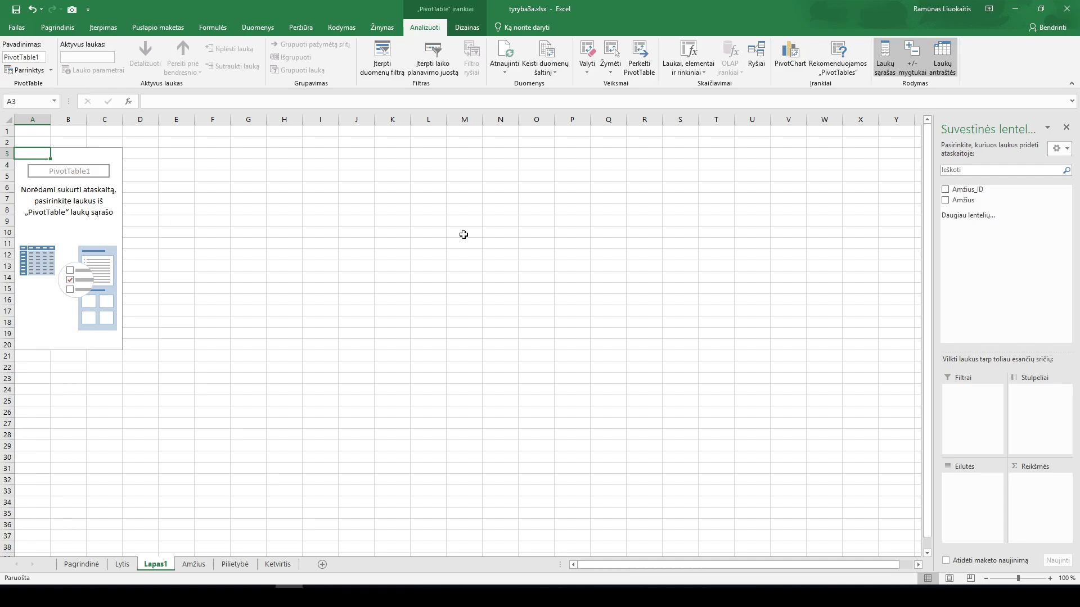
click(971, 216)
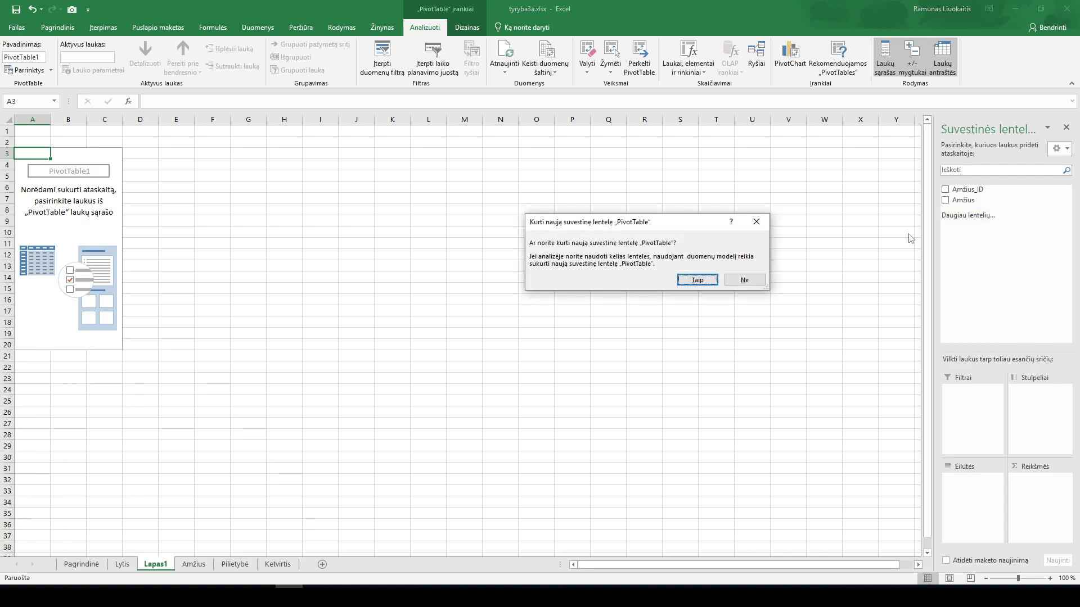
click(698, 281)
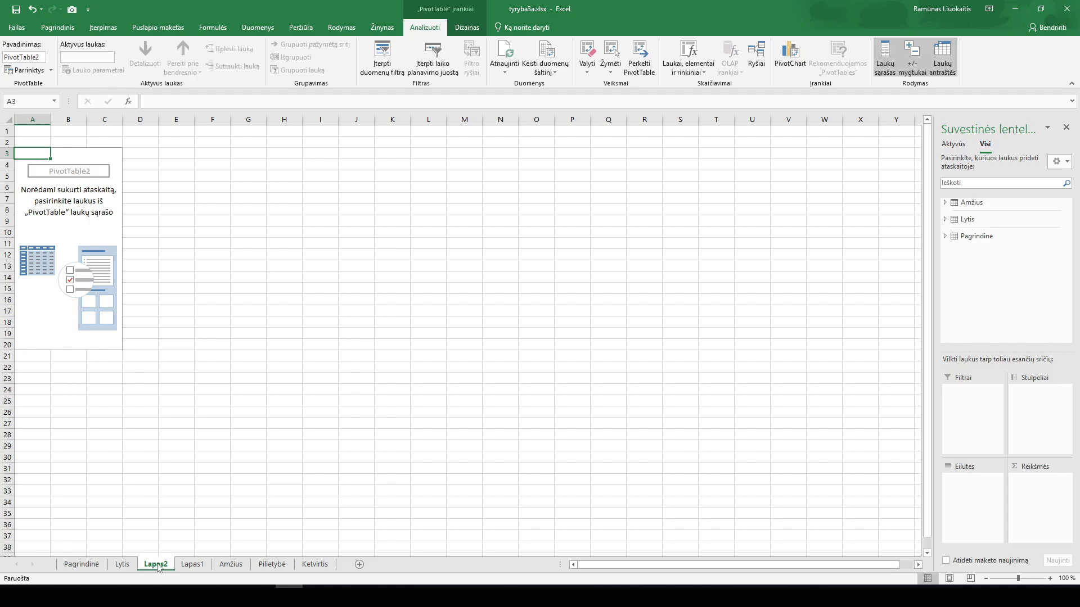
Copy the pie-chart example picture from the Pagrindinė sheet to Lapas2 and place it beside the empty PivotTable
click(89, 565)
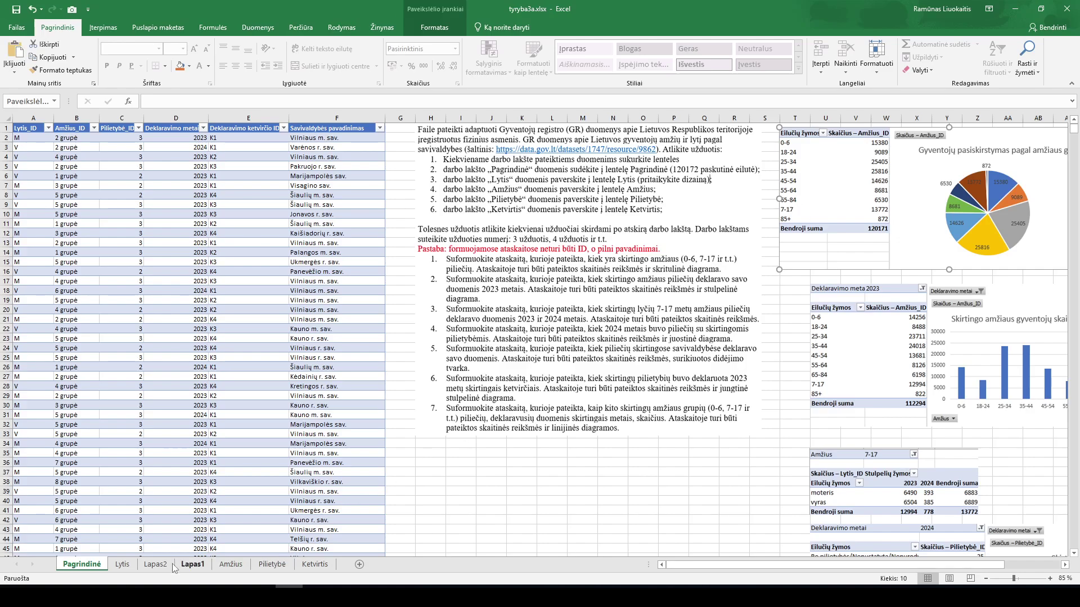
click(155, 565)
click(504, 289)
key(ctrl+v)
drag(694, 313, 410, 202)
Add the Amžius field from the Amžius table to the rows of the empty PivotTable on Lapas2
click(59, 221)
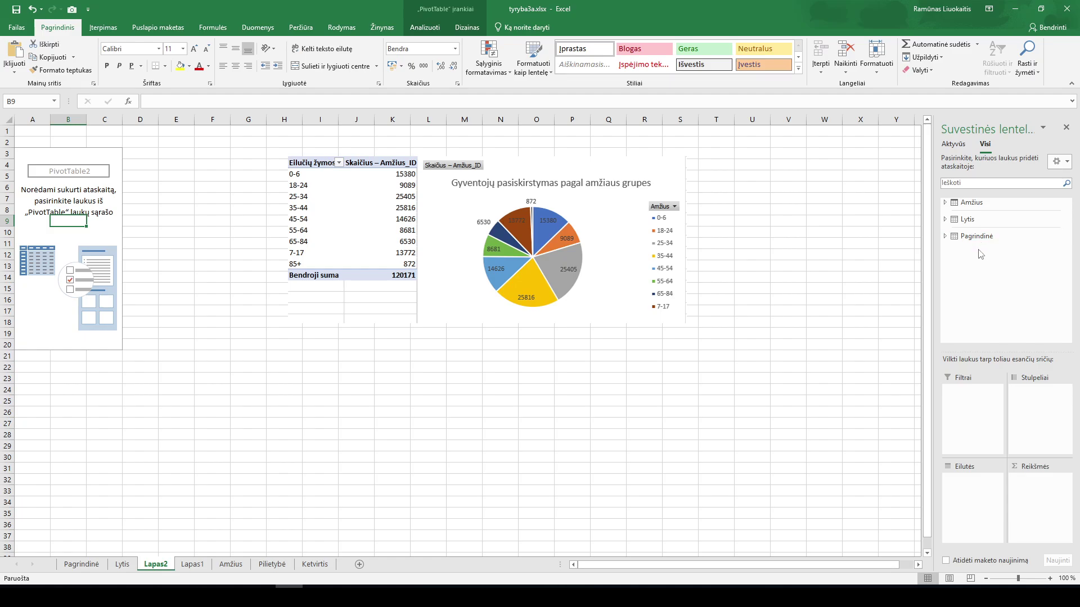
click(985, 203)
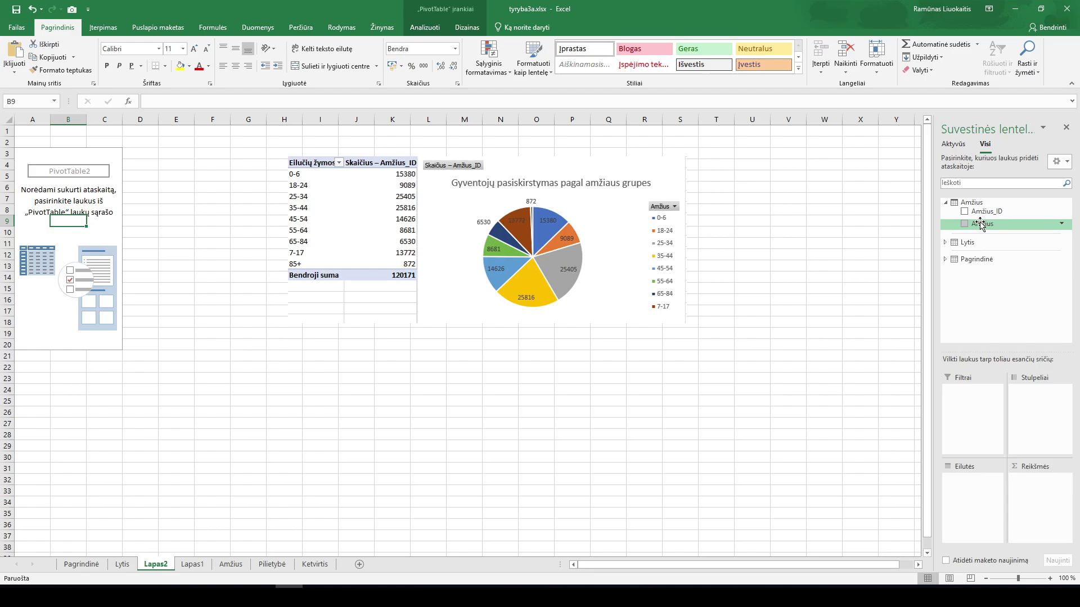
drag(980, 225, 973, 484)
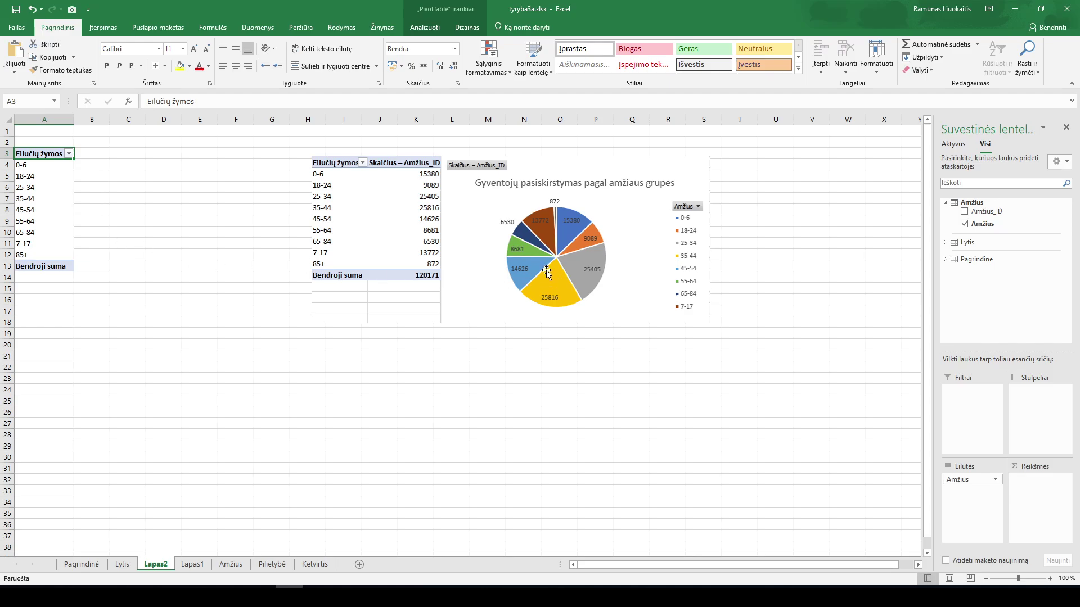
Add Amžius_ID from the Pagrindinė table as PivotTable values and auto-detect the relationship between the tables
click(993, 260)
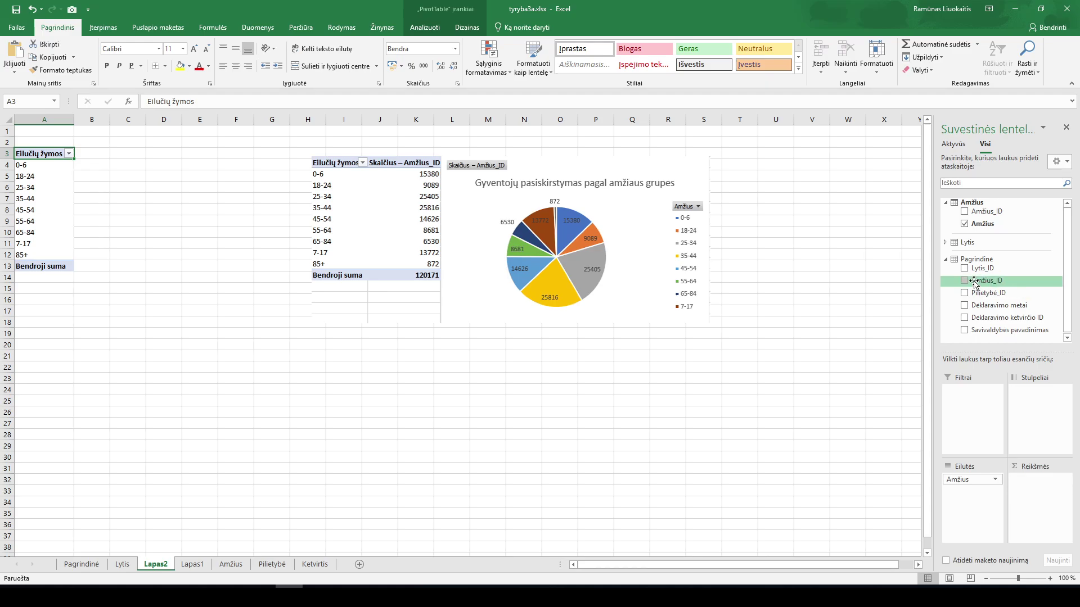
drag(996, 282, 1038, 492)
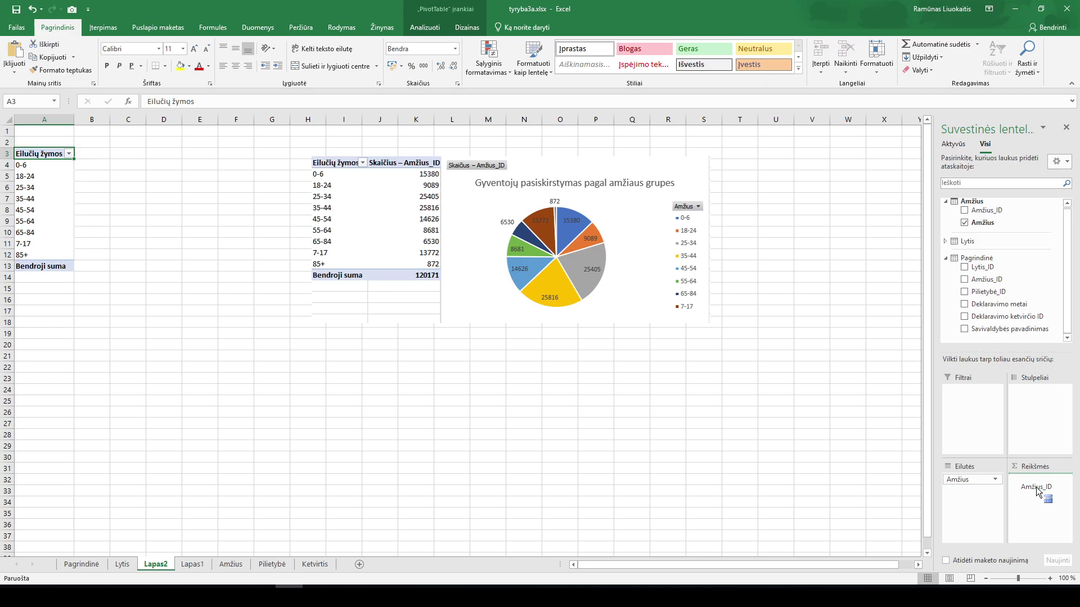
drag(1038, 491, 1036, 492)
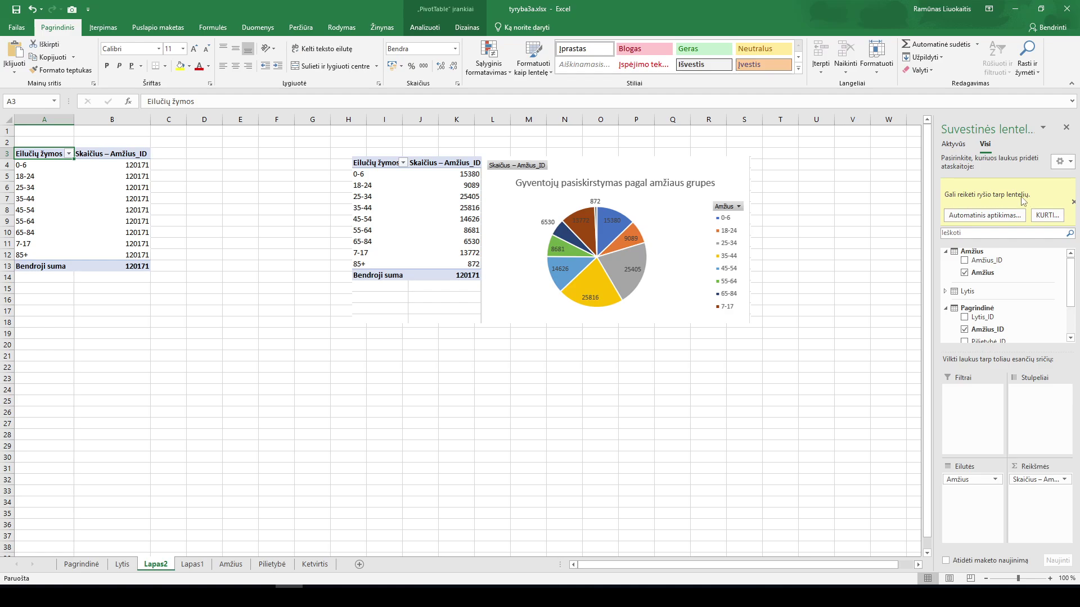
click(984, 216)
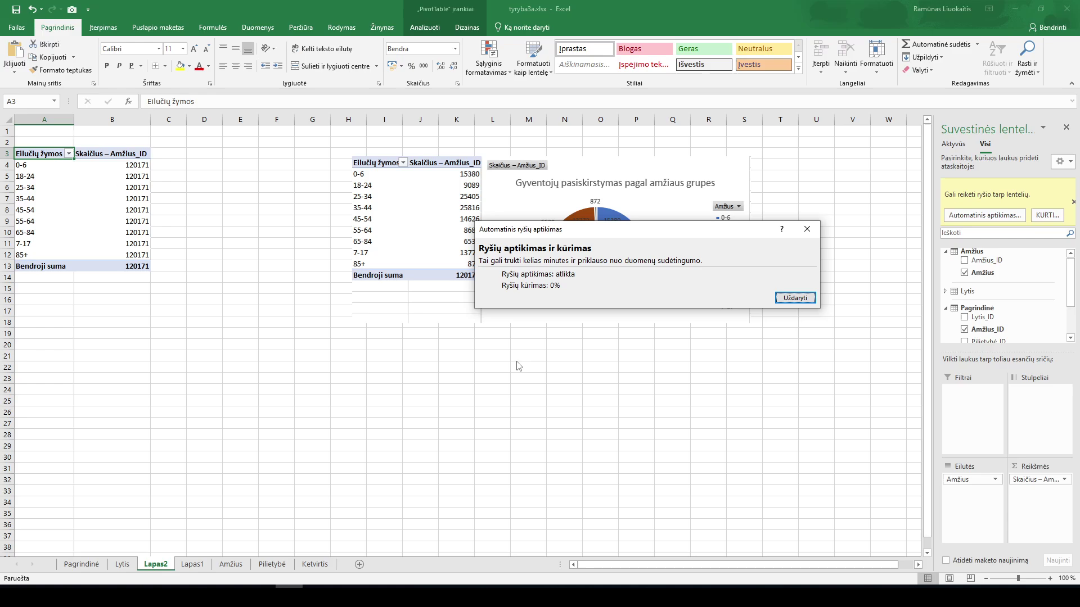
click(794, 298)
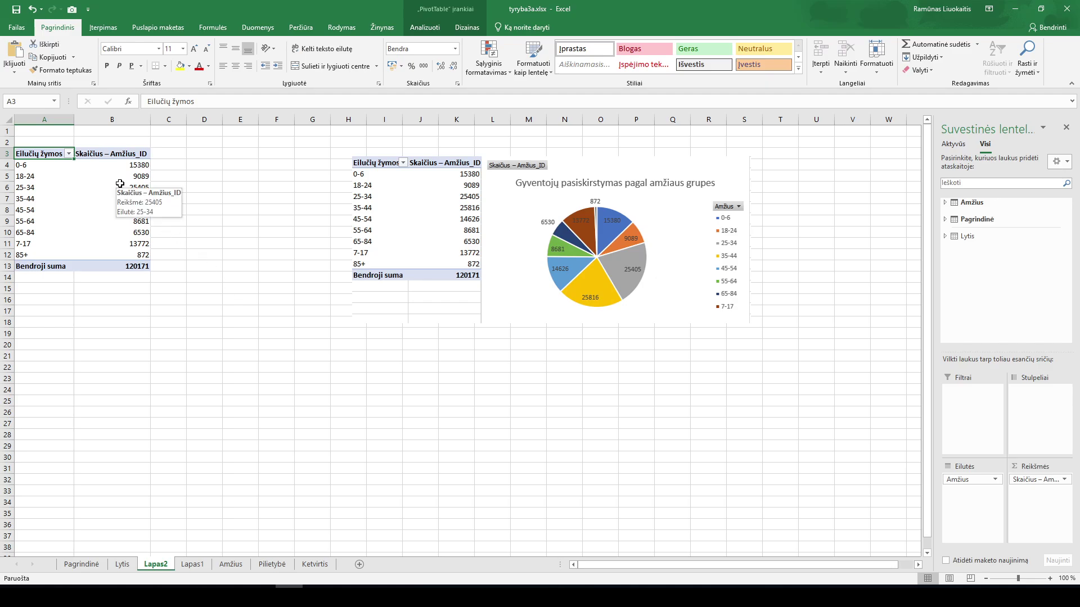
Compare the PivotTable's age groups and their counts in A4:B12 with the example picture
click(29, 165)
key(shift+Down)
key(shift+Down)
key(shift+Down)
key(shift+Down)
key(shift+Down)
key(shift+Down)
key(shift+Down)
key(shift+Down)
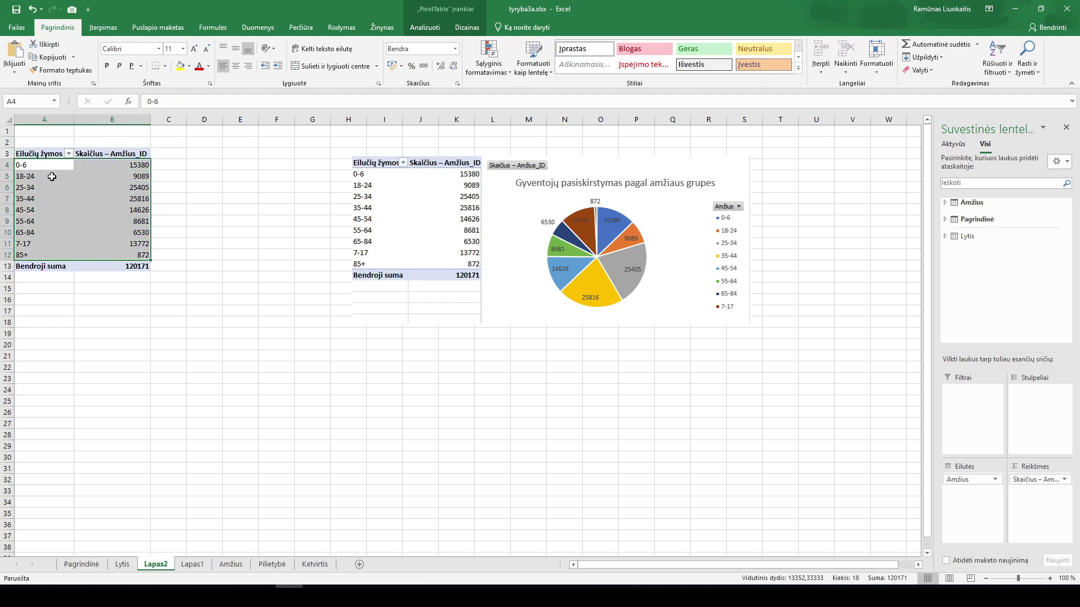
drag(117, 167, 132, 253)
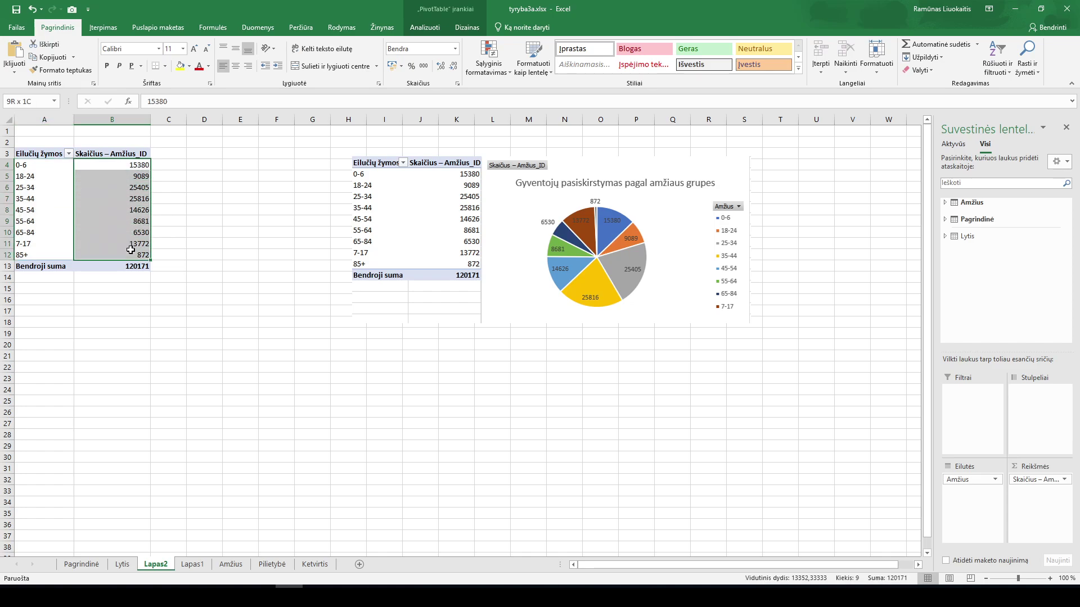
click(549, 204)
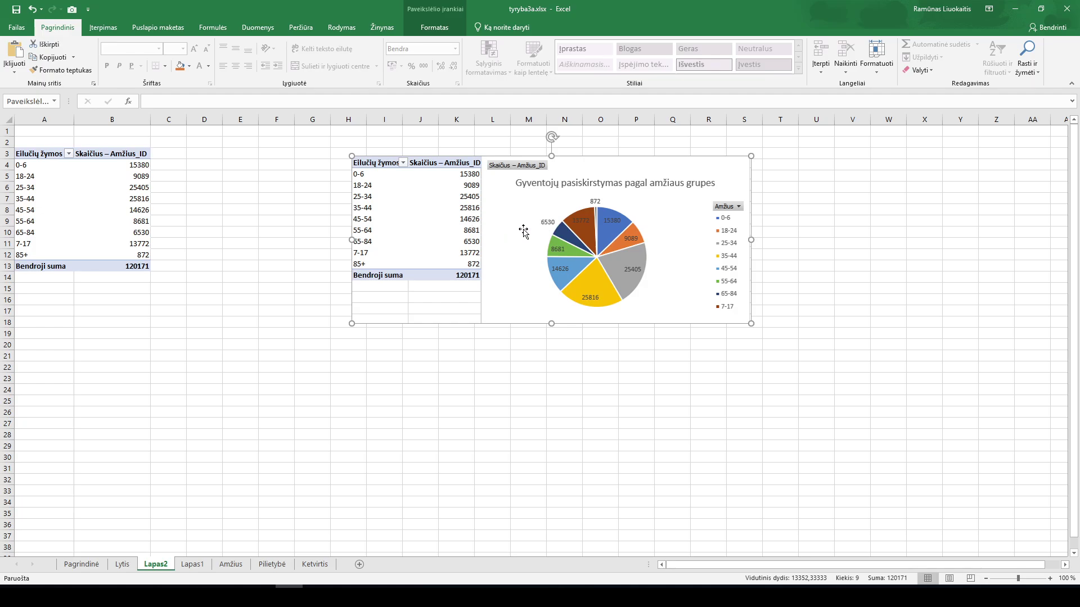
Insert a 2-D pie chart from PivotTable range A3:B12 and place it beside the PivotTable, moving the example picture below
drag(38, 153, 143, 254)
click(111, 32)
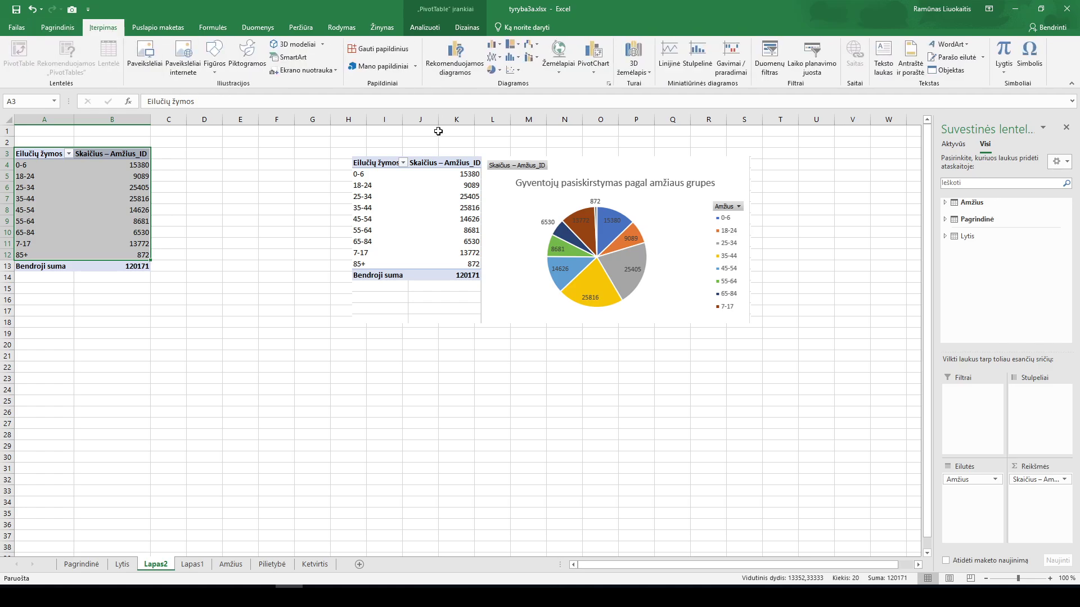
click(496, 72)
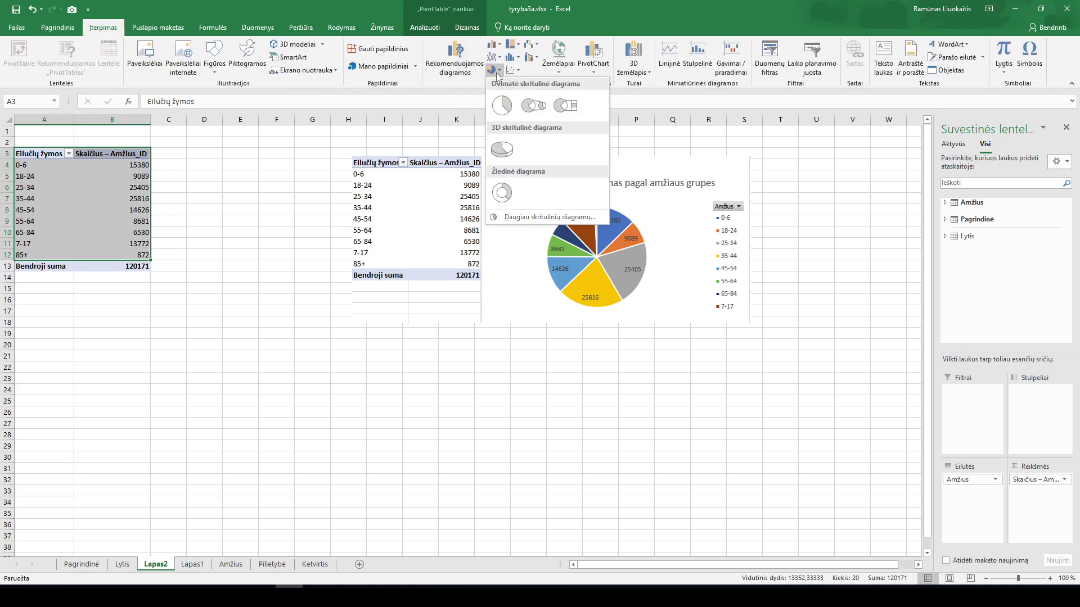
click(504, 107)
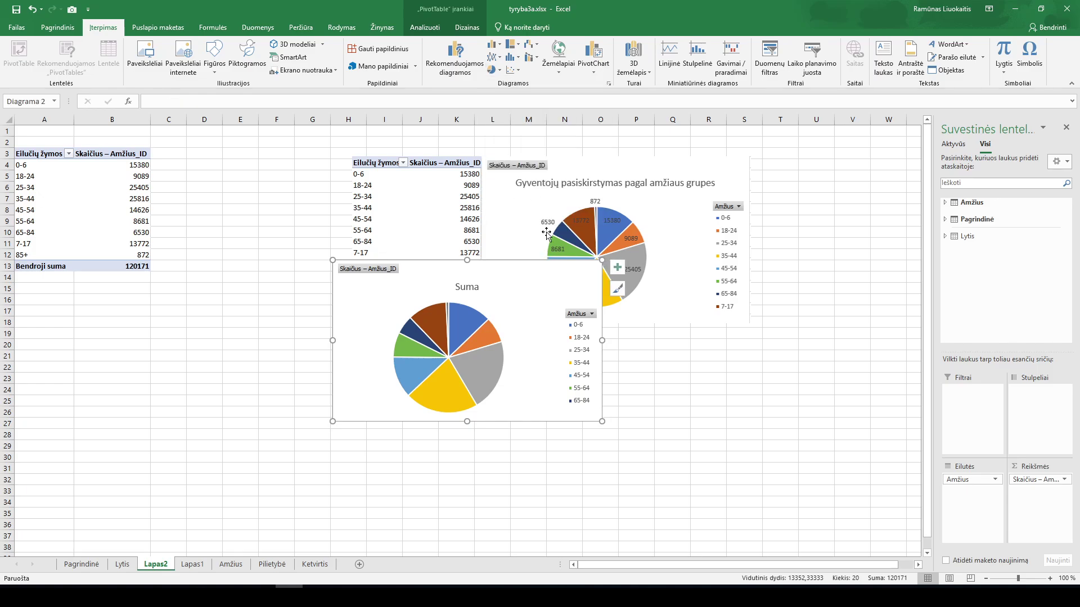
drag(534, 192, 246, 365)
mouse_move(485, 287)
mouse_down()
mouse_move(326, 163)
mouse_move(341, 170)
mouse_up()
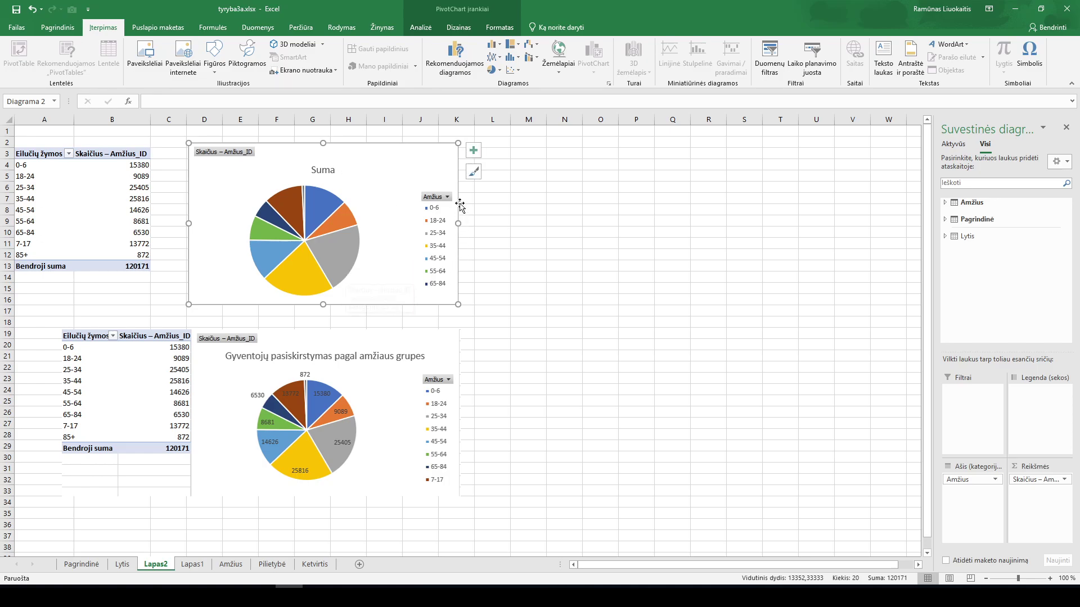
Show data labels on the new pie chart and widen it to the right edge of column M
click(473, 150)
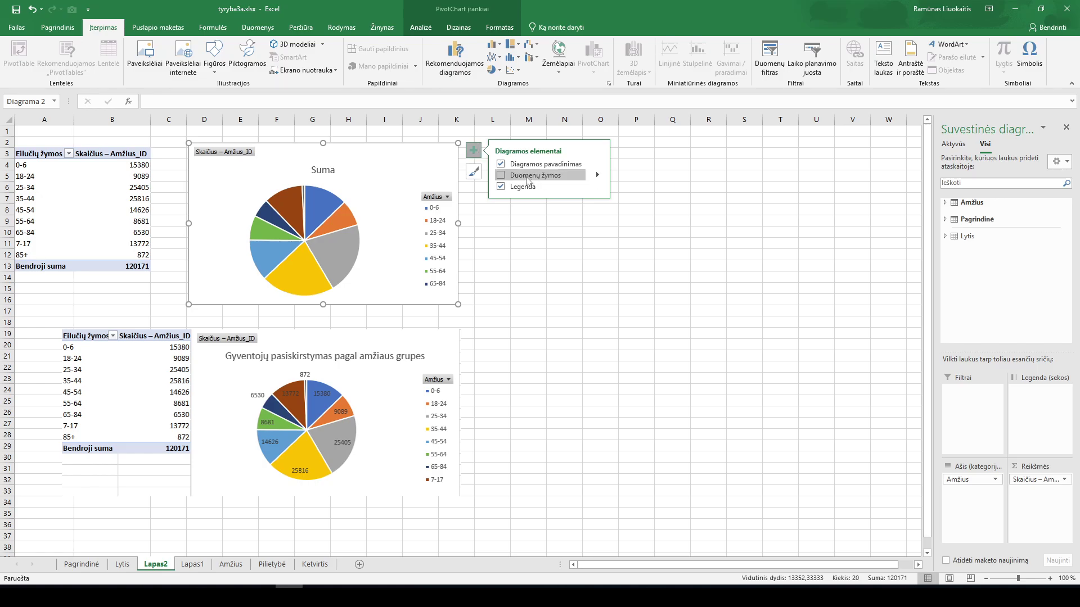
click(501, 176)
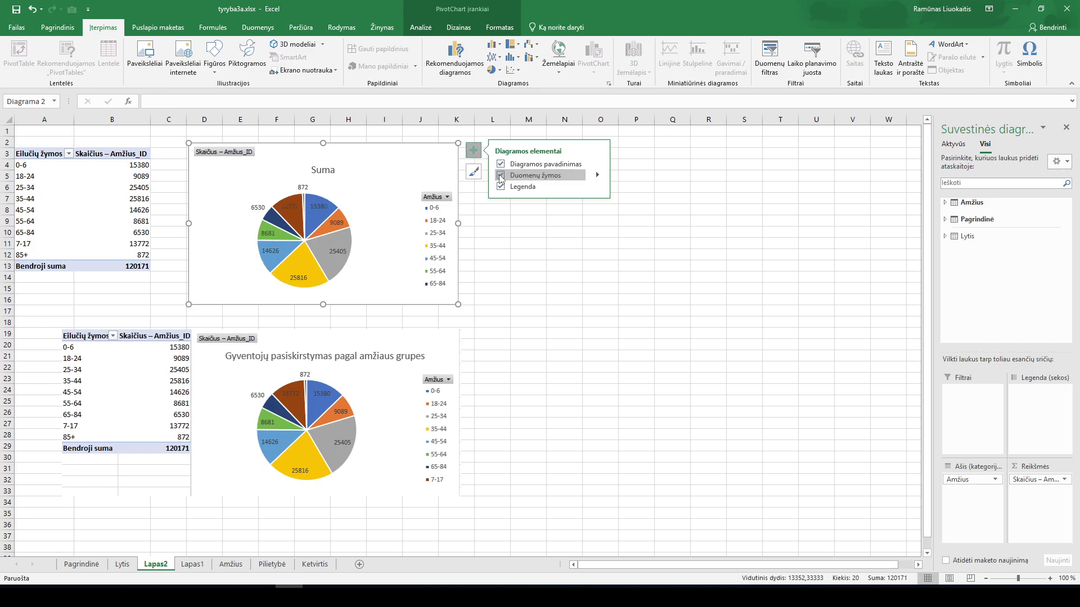
drag(458, 223, 541, 229)
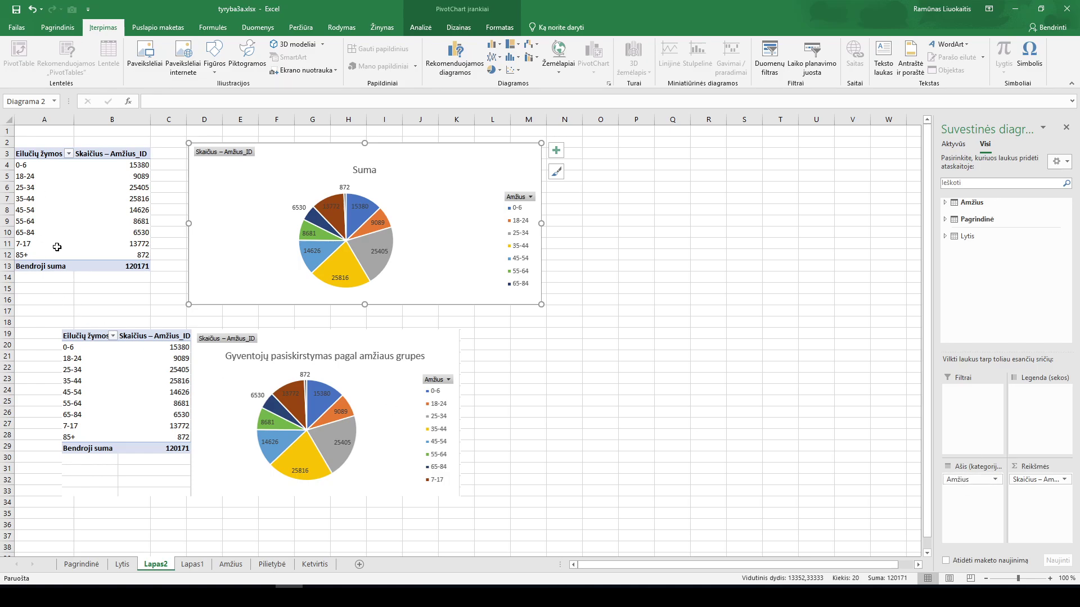
Try to summarize the Amžius_ID value field by Suma, and leave the field settings without applying changes
click(1040, 482)
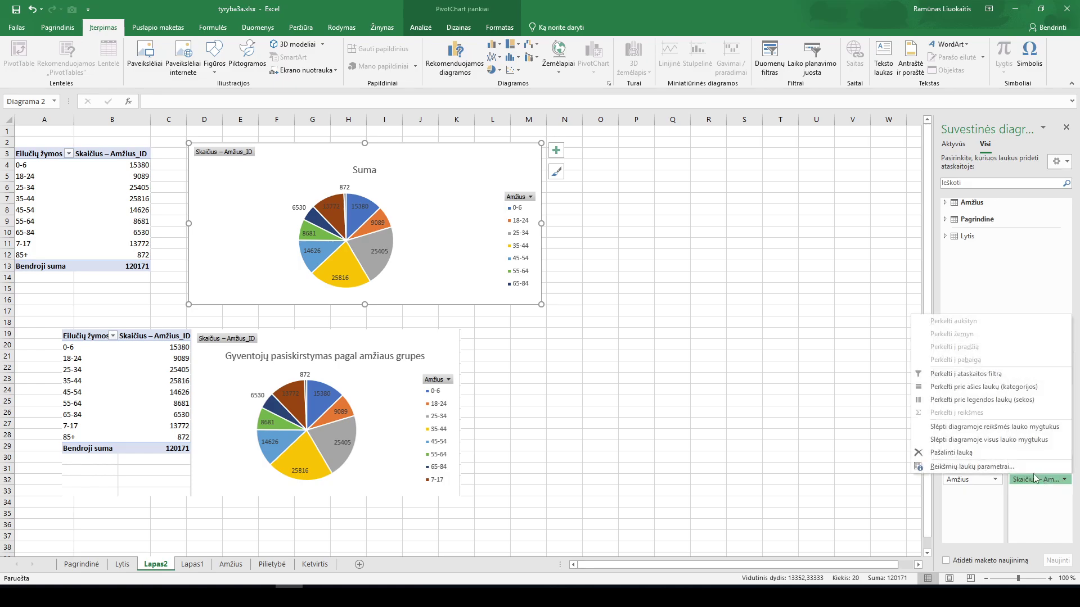
click(962, 468)
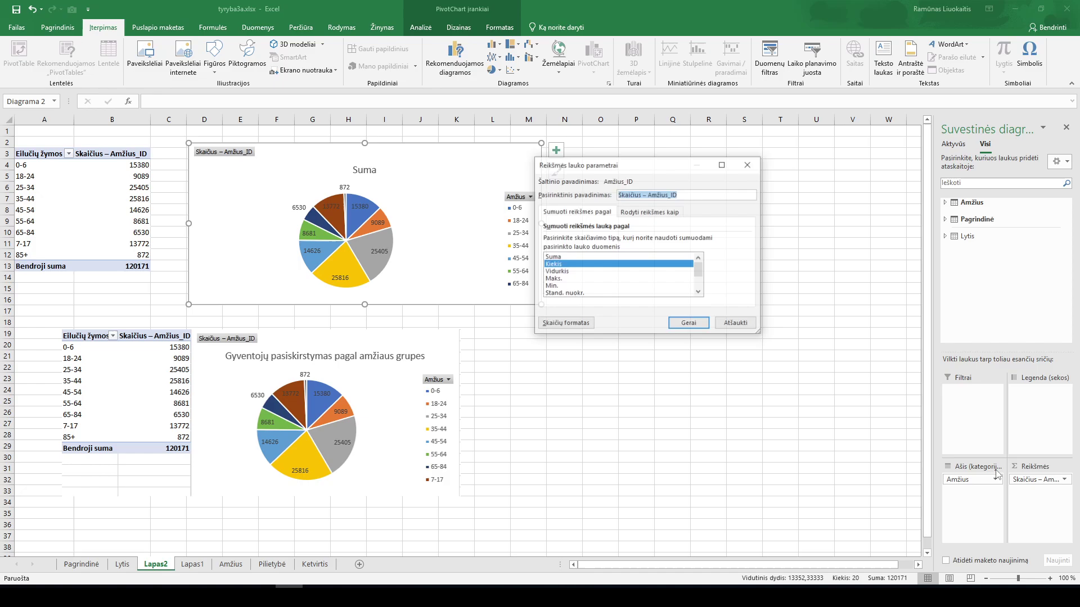
click(552, 258)
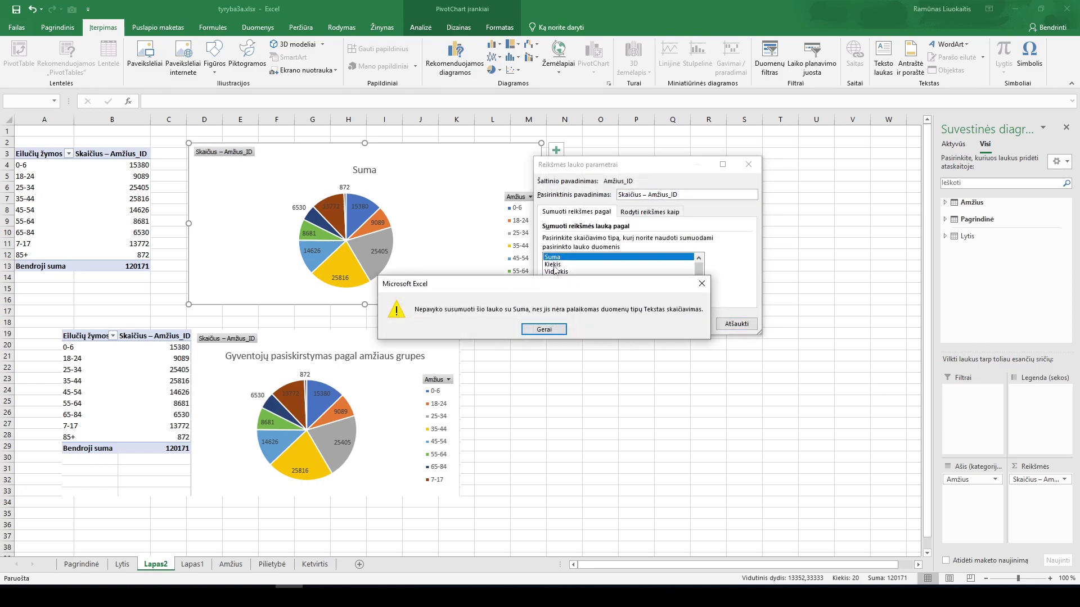
click(702, 283)
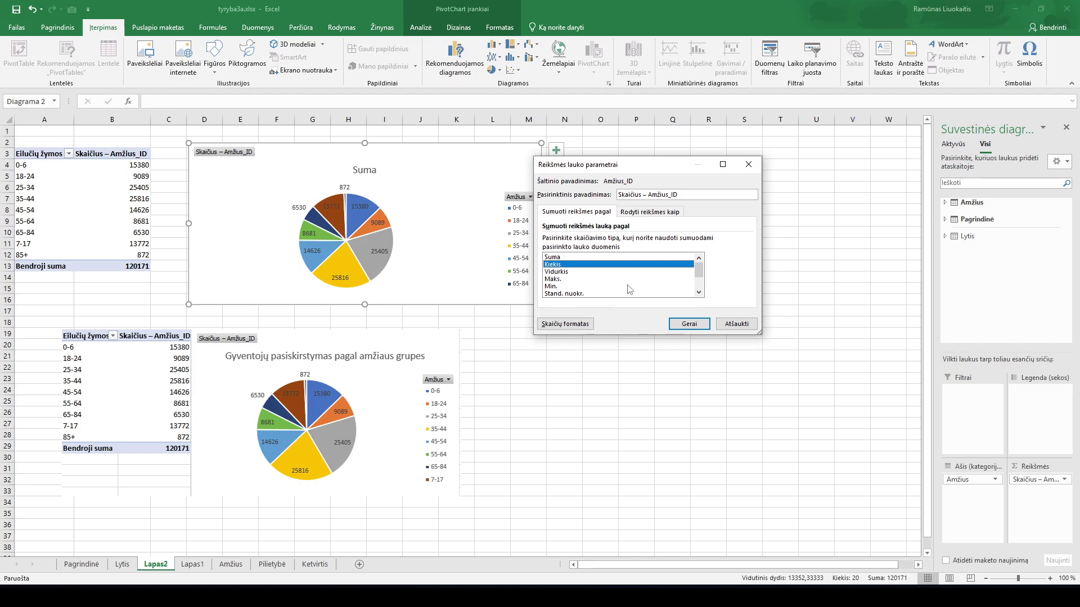
click(749, 165)
click(625, 212)
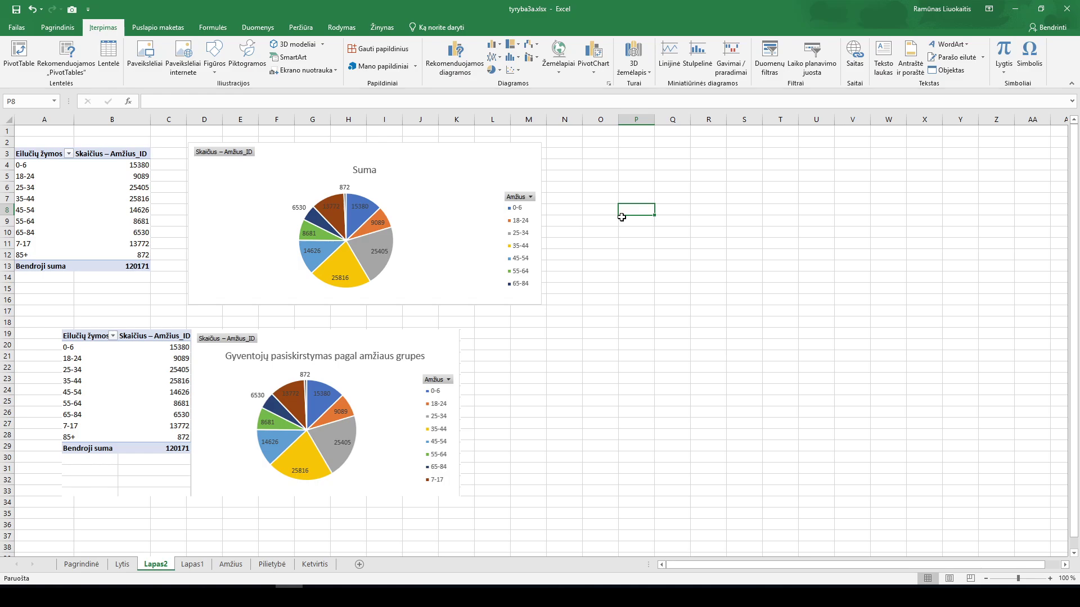